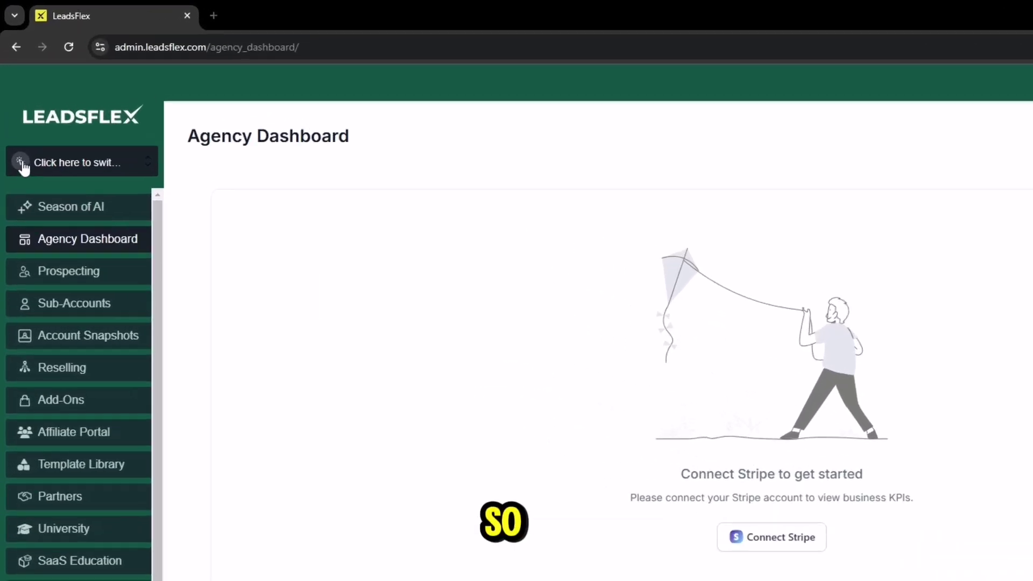
Step: Open the sub-account switcher from the top of the agency dashboard sidebar
{"action": "left_click", "coordinate": [22, 166]}
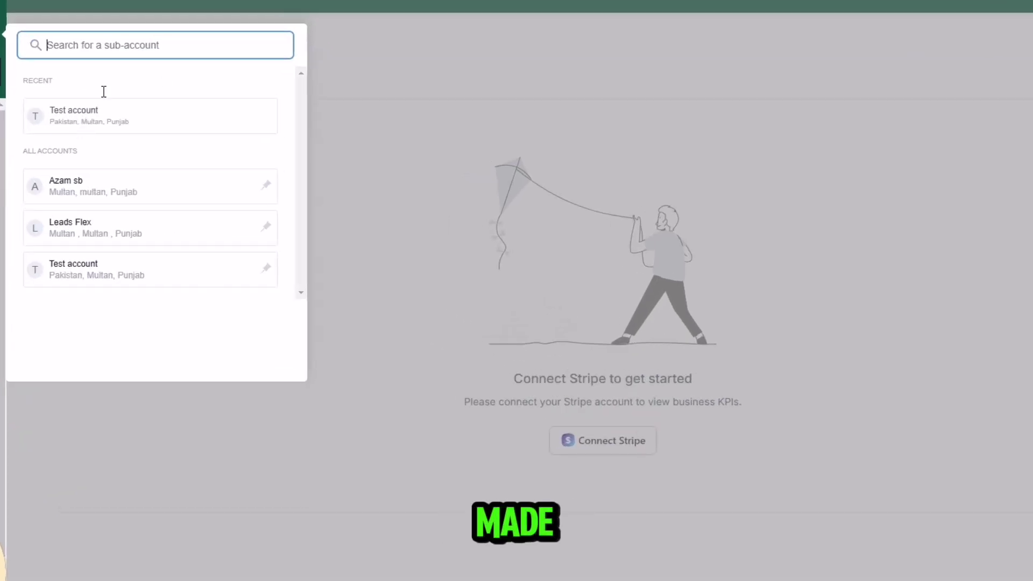
Step: Switch into Test account and review the mobile app, Google Business Profile and Facebook Launchpad items
{"action": "left_click", "coordinate": [95, 115]}
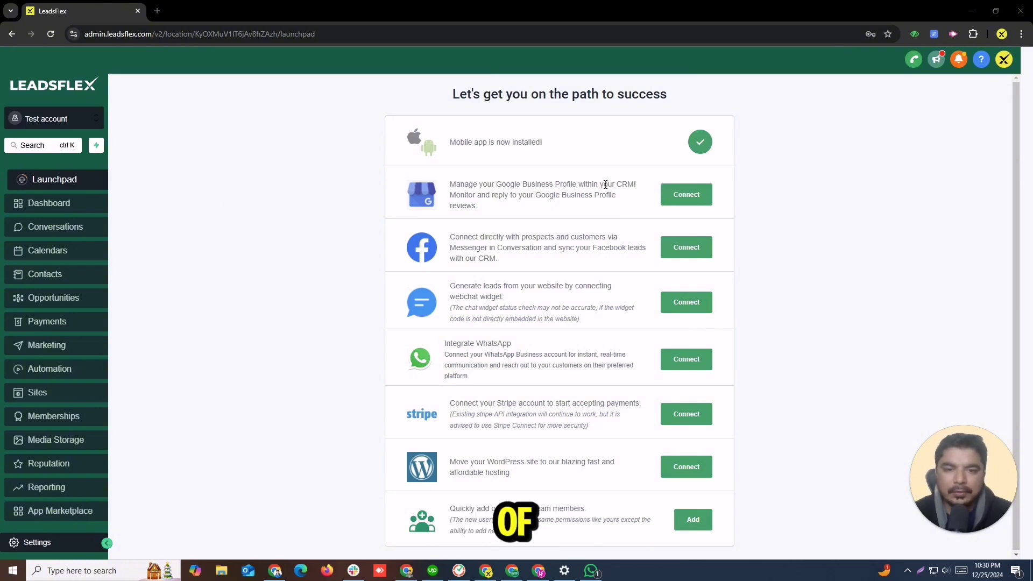
{"action": "left_click_drag", "start_coordinate": [450, 142], "coordinate": [639, 138]}
{"action": "left_click_drag", "start_coordinate": [570, 144], "coordinate": [444, 142]}
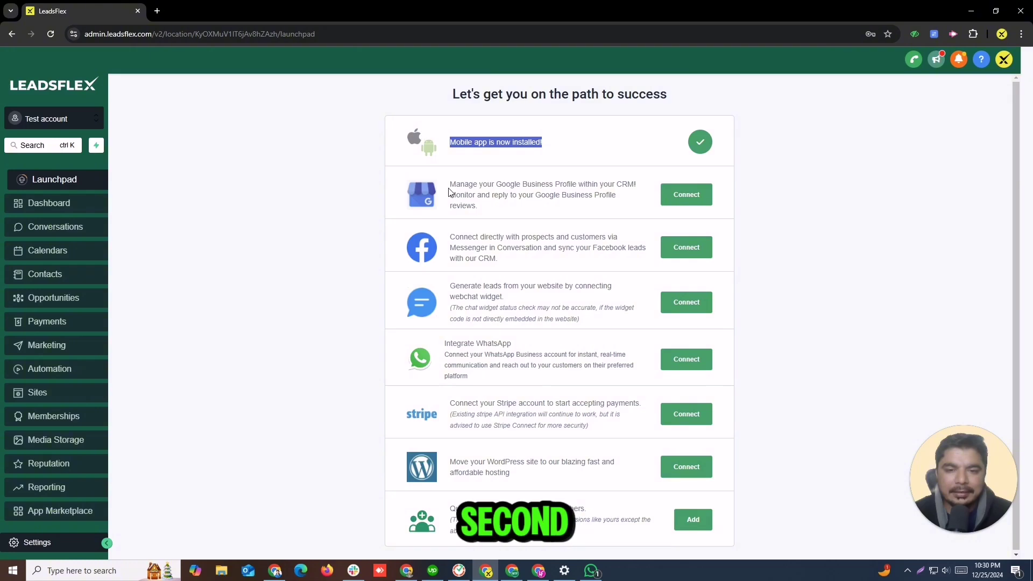
{"action": "left_click_drag", "start_coordinate": [450, 184], "coordinate": [506, 215]}
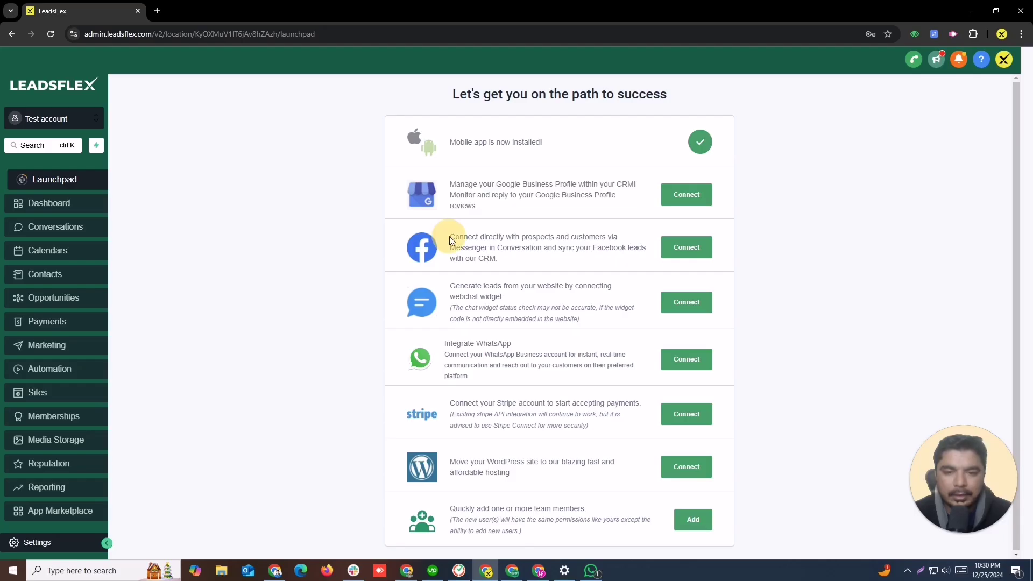
{"action": "left_click_drag", "start_coordinate": [387, 123], "coordinate": [478, 167]}
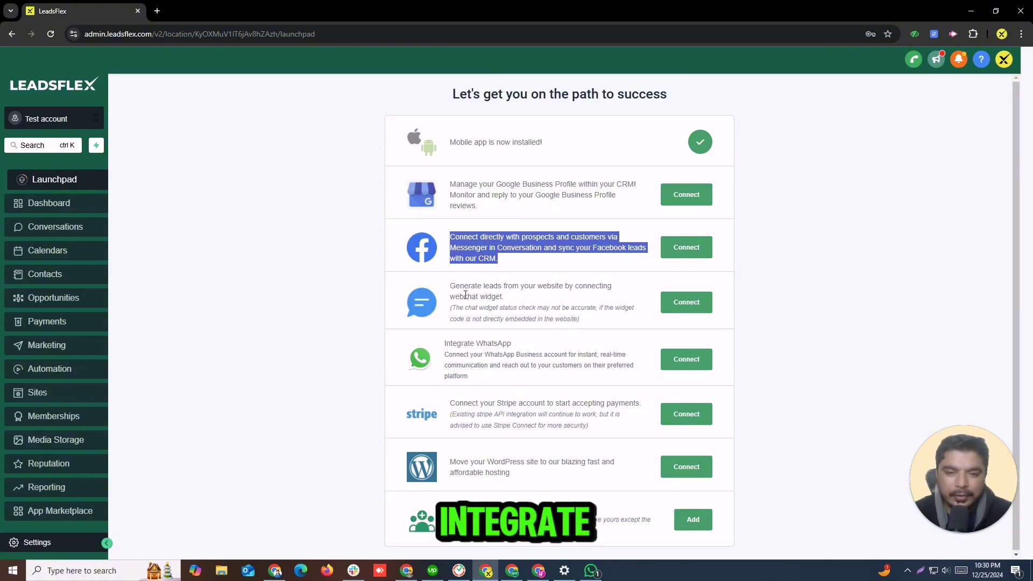
Step: Review the webchat, WhatsApp, WordPress and team-member Launchpad items, then open the Dashboard
{"action": "left_click_drag", "start_coordinate": [450, 286], "coordinate": [588, 324]}
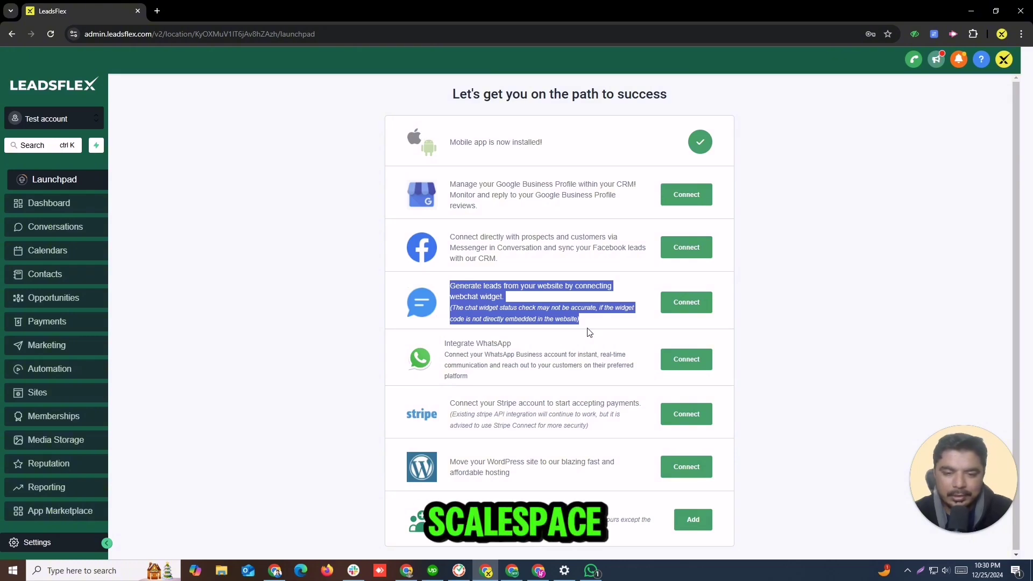
{"action": "left_click_drag", "start_coordinate": [442, 341], "coordinate": [612, 434]}
{"action": "triple_click", "coordinate": [472, 471]}
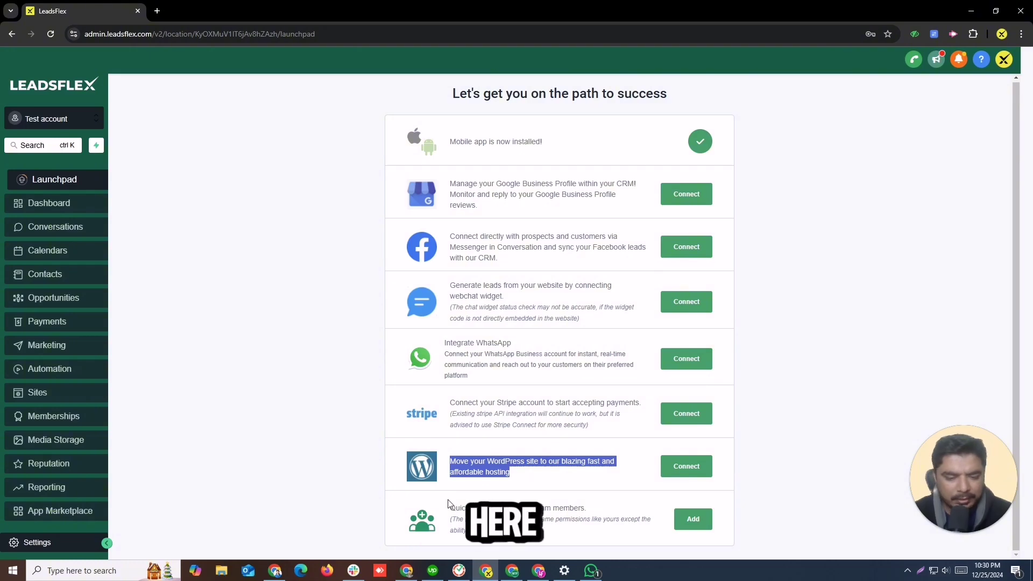
{"action": "left_click_drag", "start_coordinate": [450, 500], "coordinate": [568, 531]}
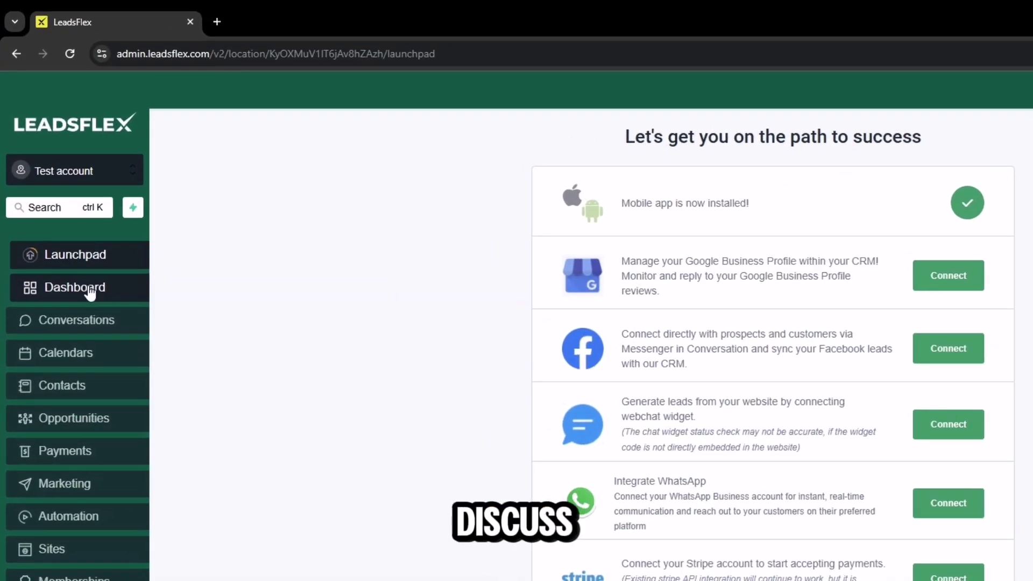
{"action": "left_click", "coordinate": [59, 204]}
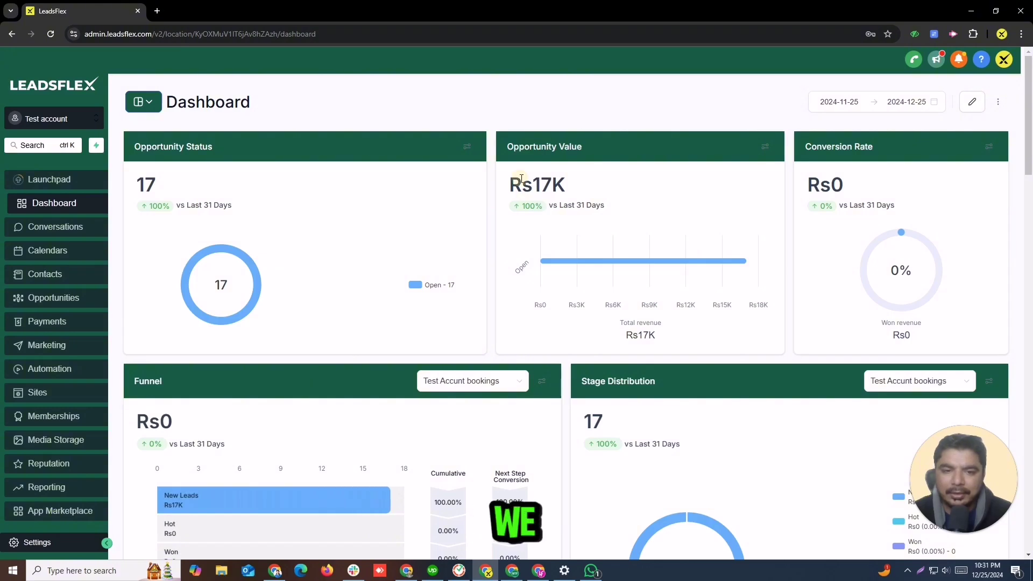
{"action": "left_click_drag", "start_coordinate": [521, 180], "coordinate": [611, 204]}
{"action": "left_click_drag", "start_coordinate": [136, 185], "coordinate": [200, 191]}
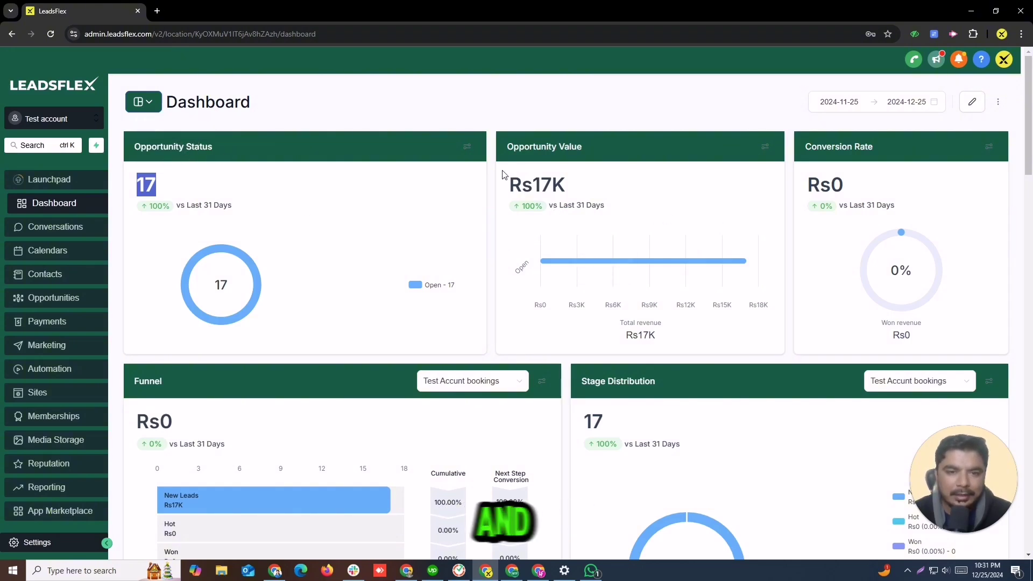
{"action": "left_click_drag", "start_coordinate": [504, 174], "coordinate": [595, 201]}
{"action": "left_click_drag", "start_coordinate": [805, 184], "coordinate": [876, 180]}
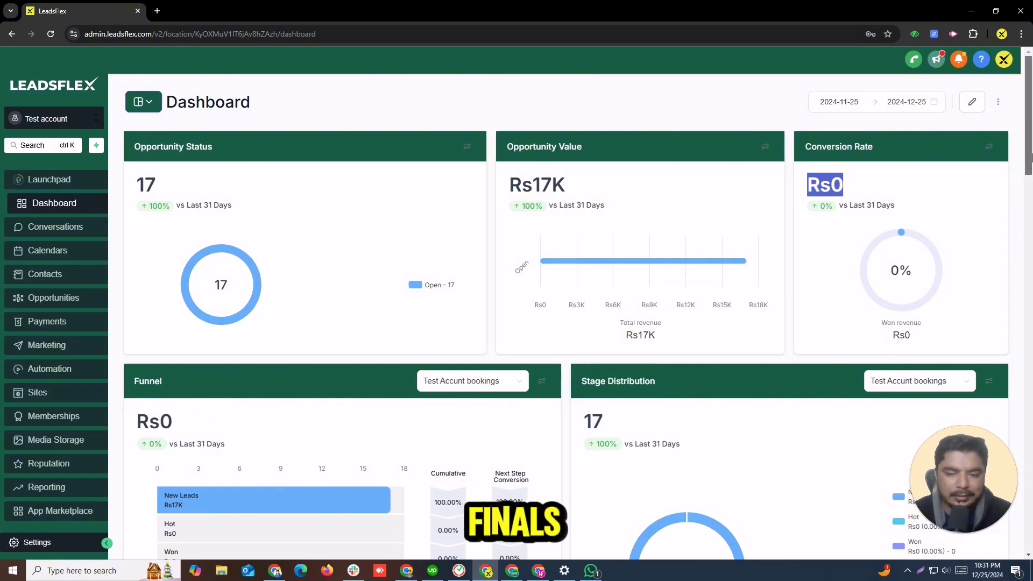
{"action": "scroll", "coordinate": [412, 260], "scroll_direction": "down", "scroll_amount": 3}
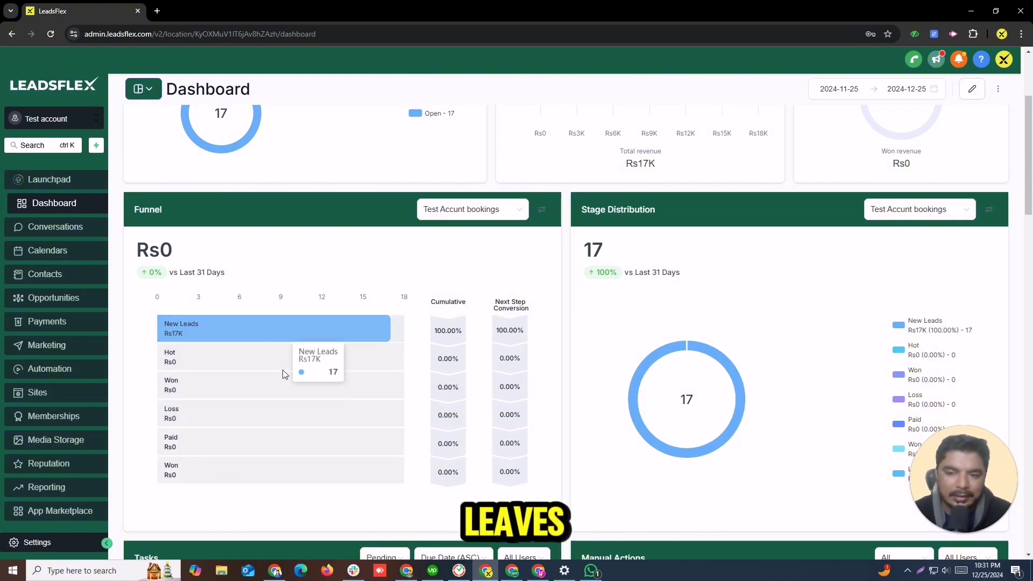
{"action": "left_click_drag", "start_coordinate": [579, 210], "coordinate": [667, 209]}
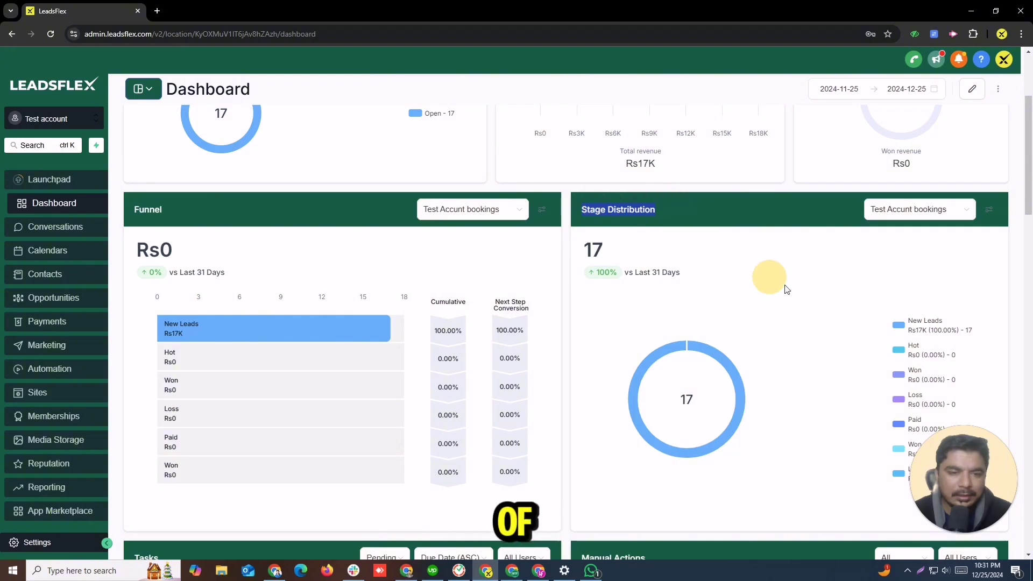
{"action": "left_click_drag", "start_coordinate": [1028, 179], "coordinate": [1030, 248]}
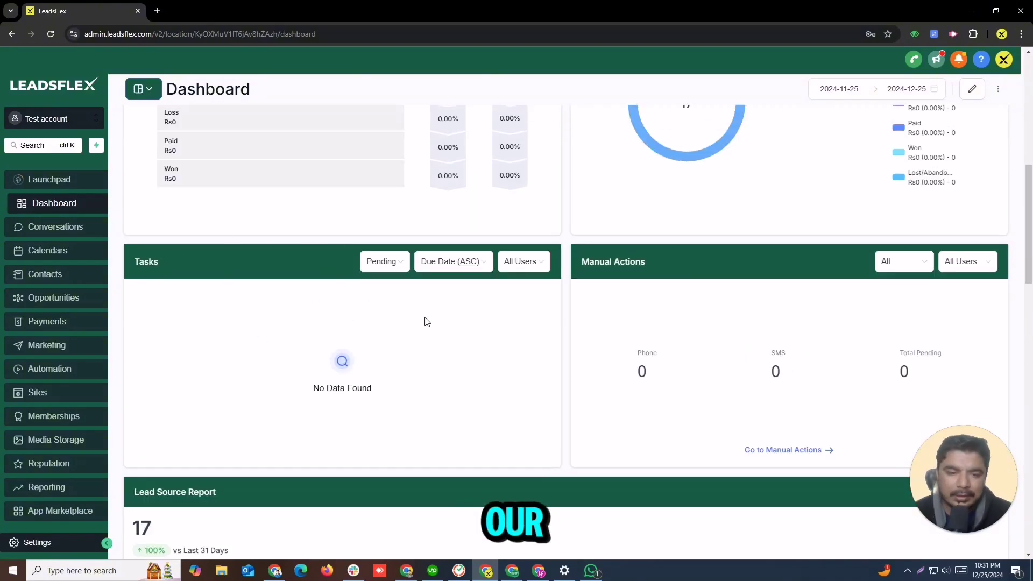
{"action": "left_click", "coordinate": [542, 266]}
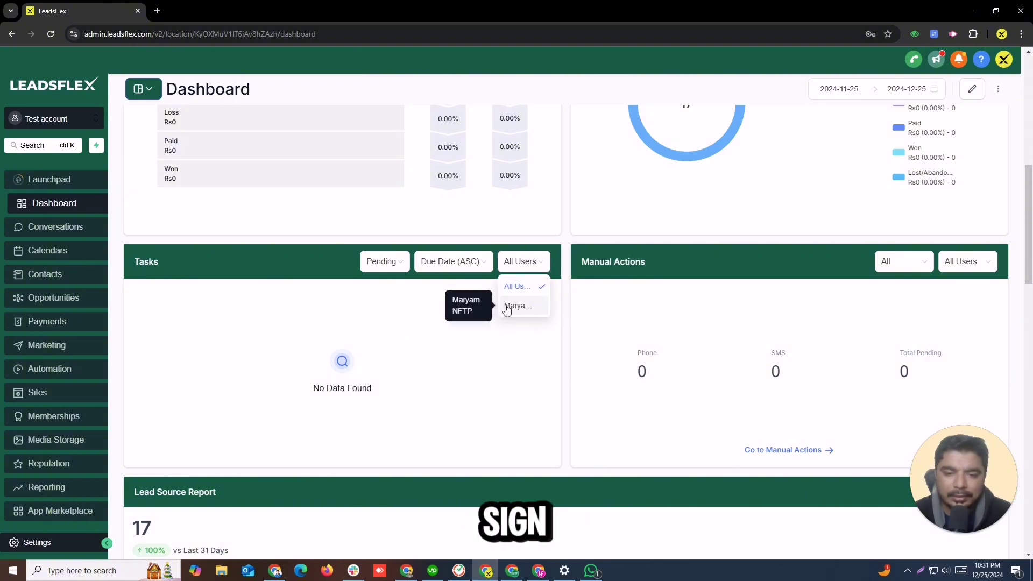
{"action": "left_click", "coordinate": [658, 302]}
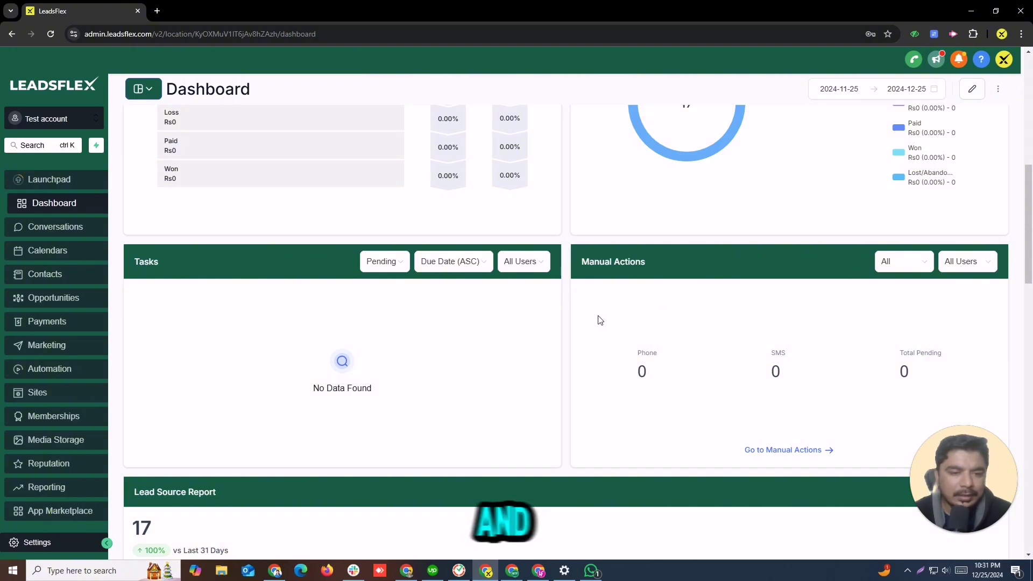
{"action": "left_click_drag", "start_coordinate": [588, 262], "coordinate": [637, 262]}
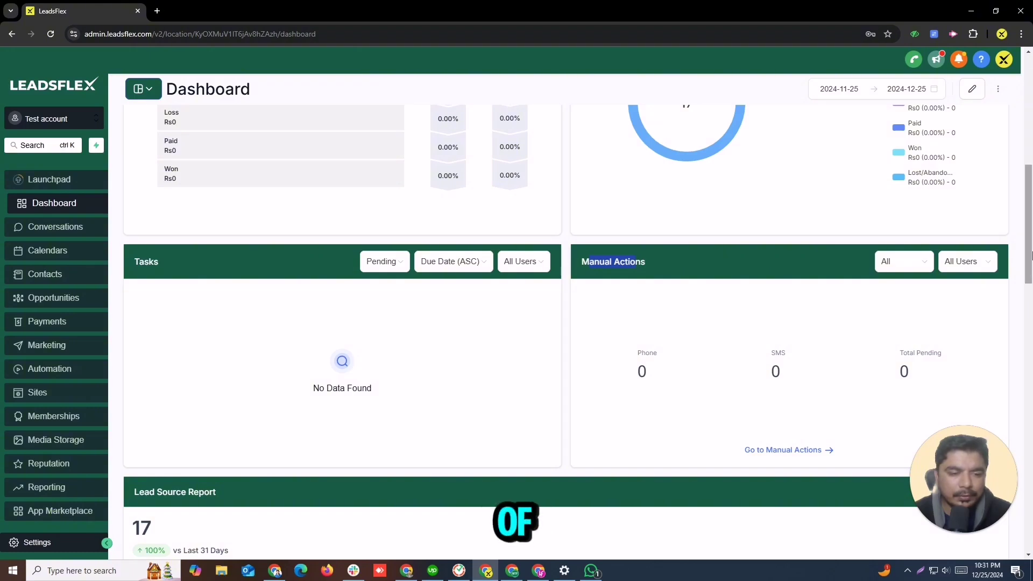
{"action": "left_click_drag", "start_coordinate": [1031, 251], "coordinate": [1031, 306]}
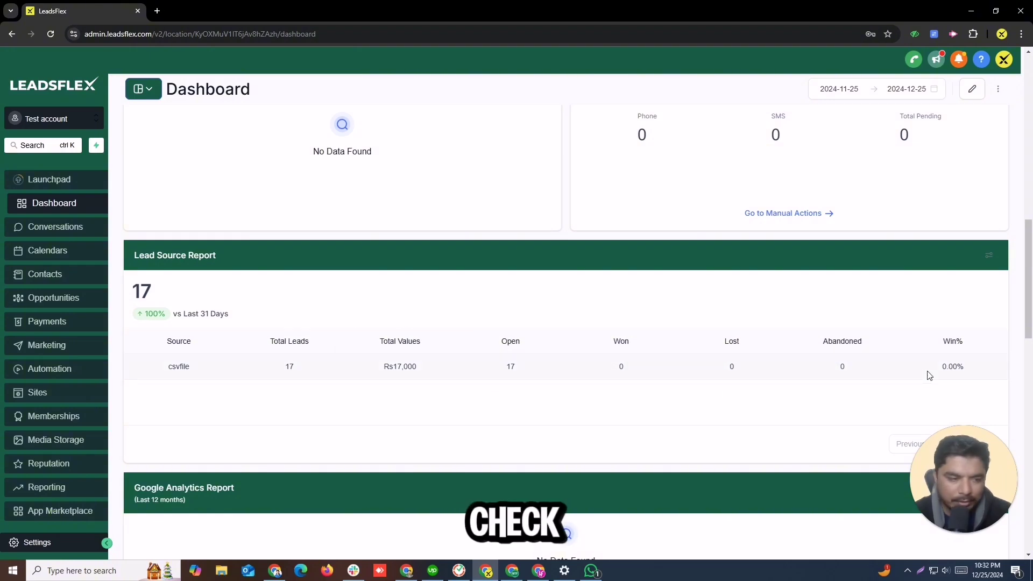
{"action": "left_click_drag", "start_coordinate": [1030, 280], "coordinate": [1030, 325]}
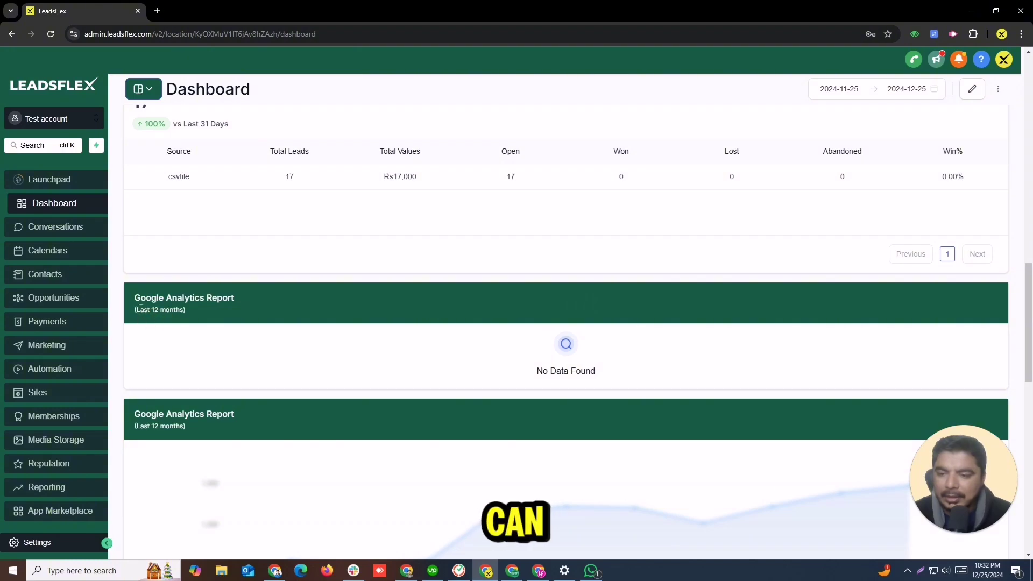
{"action": "left_click_drag", "start_coordinate": [135, 297], "coordinate": [233, 311]}
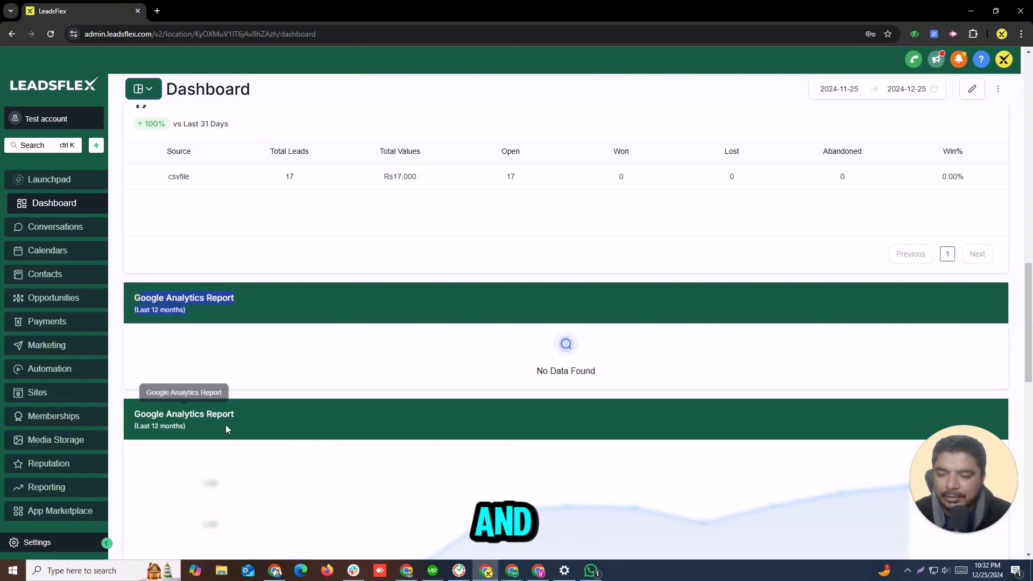
{"action": "left_click_drag", "start_coordinate": [1030, 358], "coordinate": [813, 472]}
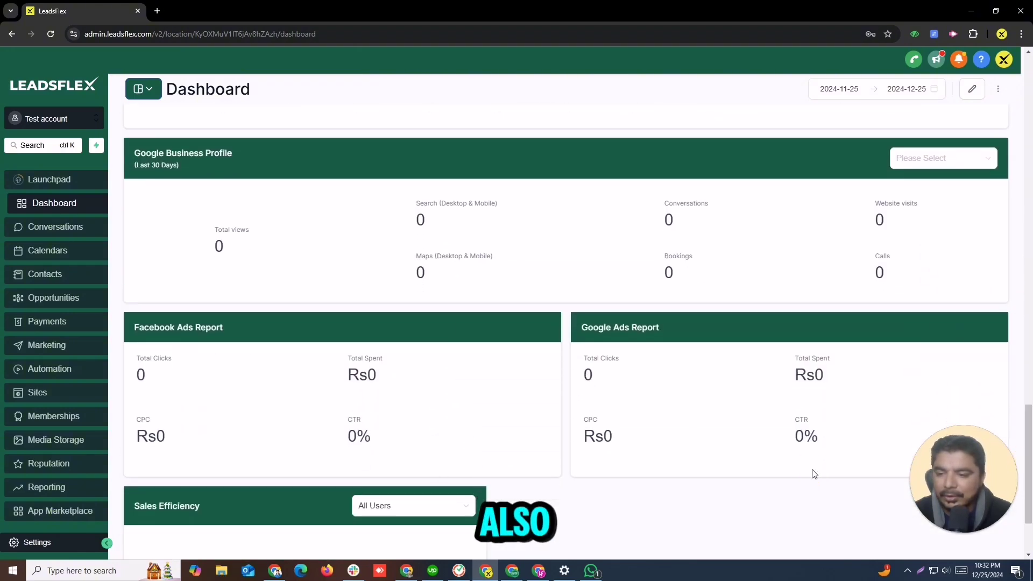
{"action": "left_click_drag", "start_coordinate": [135, 329], "coordinate": [243, 327]}
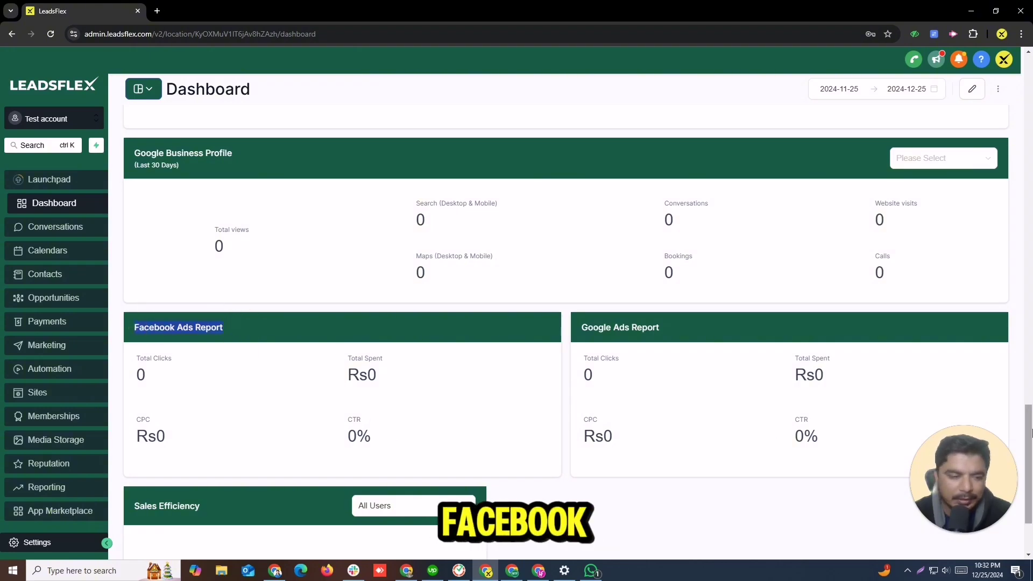
{"action": "left_click_drag", "start_coordinate": [1030, 433], "coordinate": [1017, 56]}
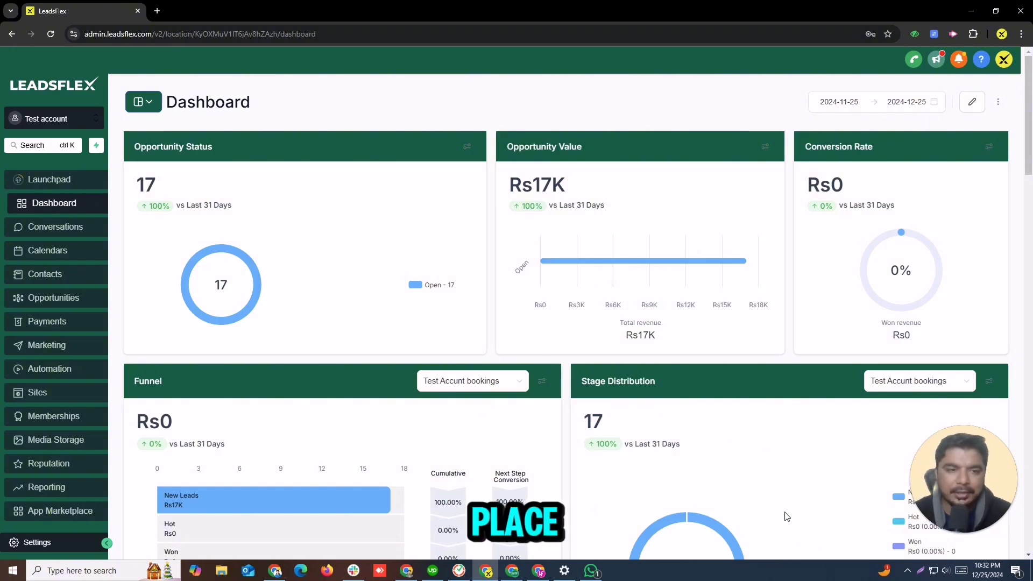
Step: Try editing the dashboard layout and close the $497-per-month Truly Unlimited upgrade prompt
{"action": "left_click", "coordinate": [976, 101]}
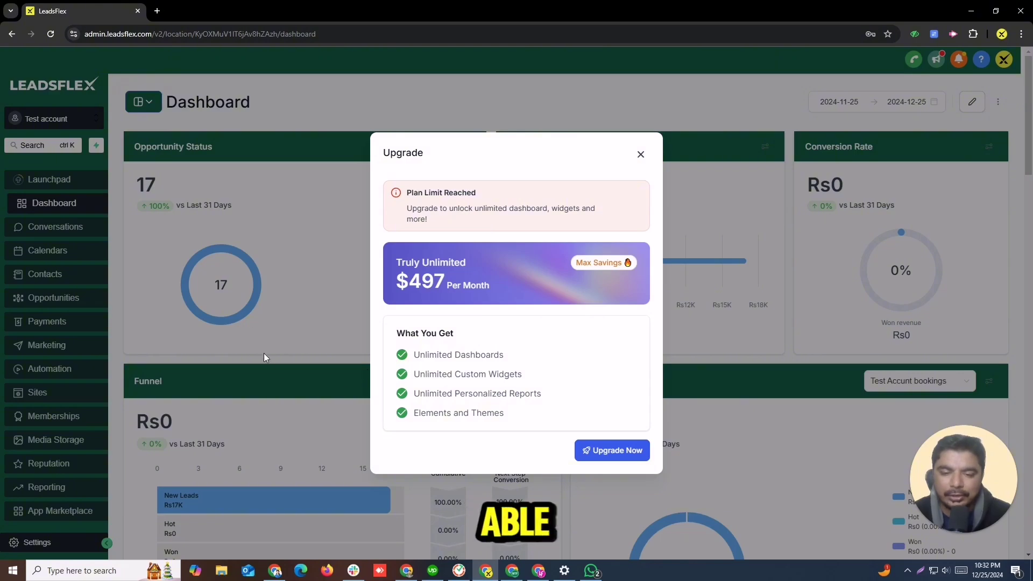
{"action": "left_click", "coordinate": [640, 155]}
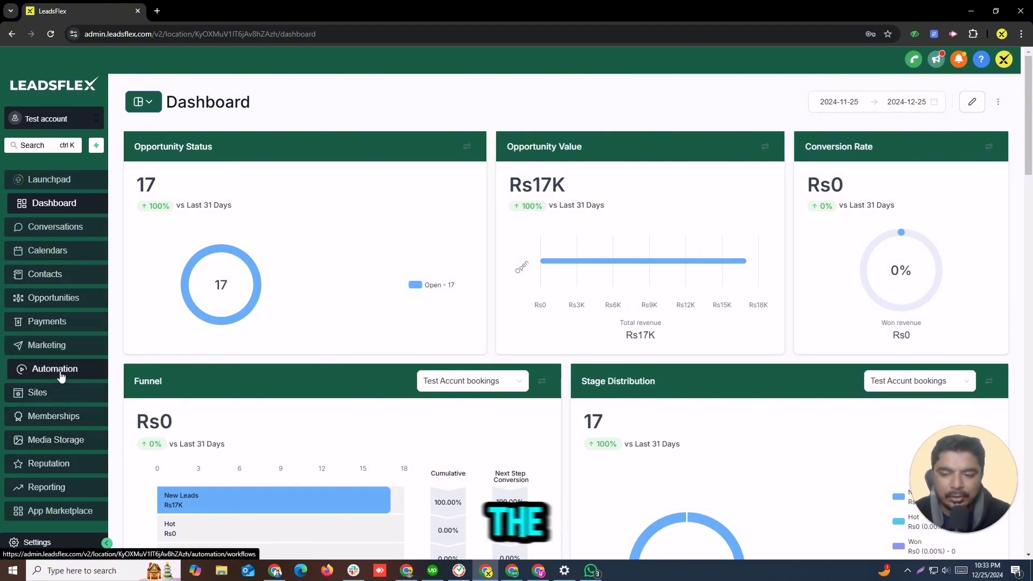
Step: Go to the Conversations inbox from the sidebar
{"action": "mouse_move", "coordinate": [1028, 150]}
{"action": "left_mouse_down"}
{"action": "mouse_move", "coordinate": [1028, 318]}
{"action": "mouse_move", "coordinate": [1028, 150]}
{"action": "left_mouse_up"}
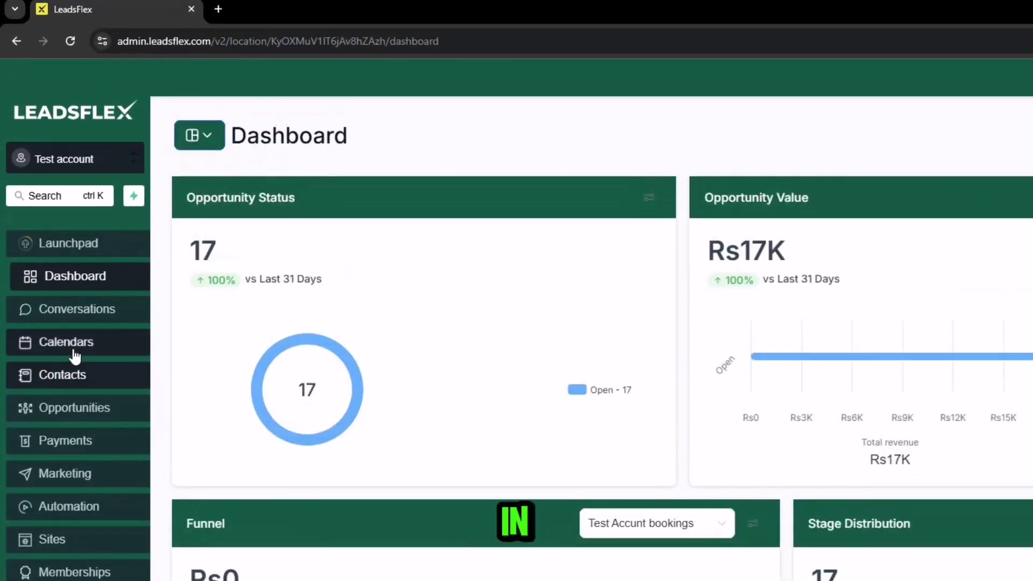
{"action": "left_click", "coordinate": [47, 315]}
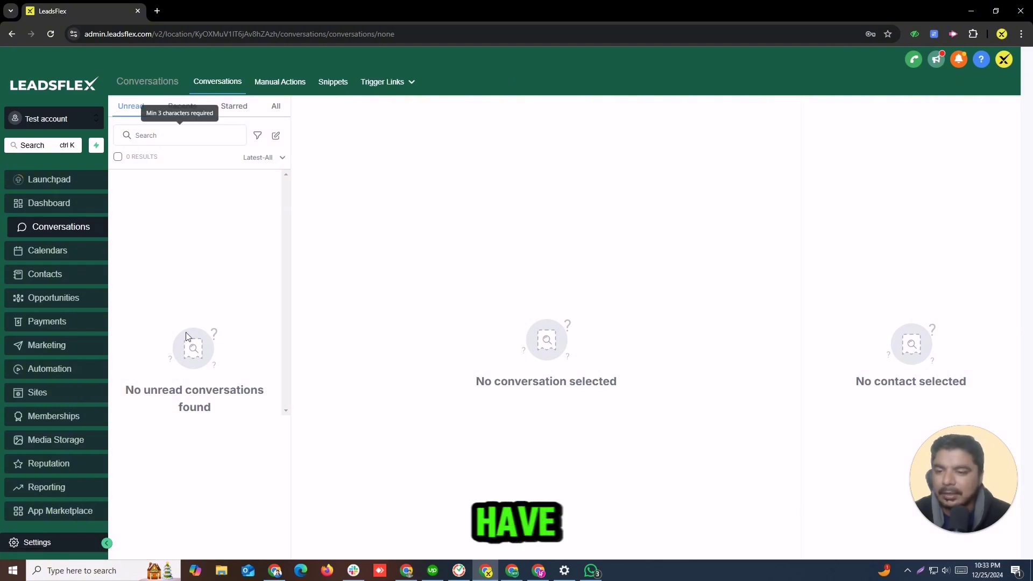
Step: Check the Recents, Starred and All conversation lists, then start a new message
{"action": "left_click", "coordinate": [193, 106]}
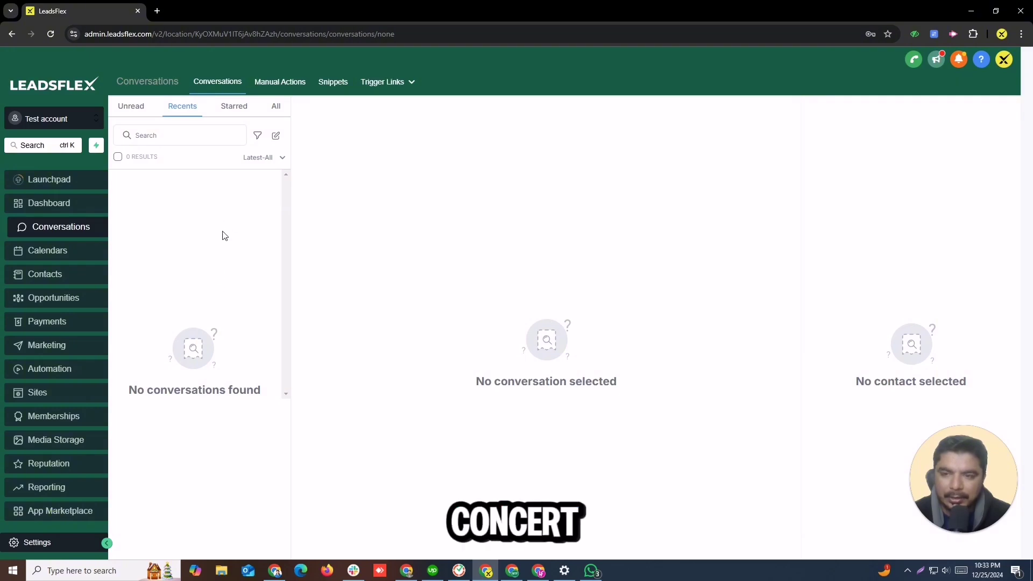
{"action": "left_click", "coordinate": [232, 107]}
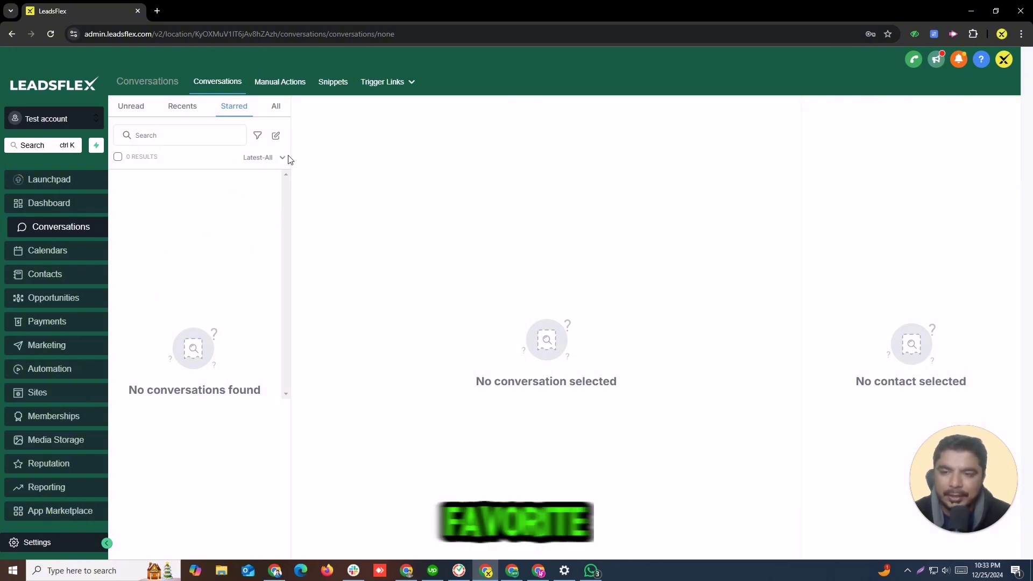
{"action": "left_click", "coordinate": [276, 106]}
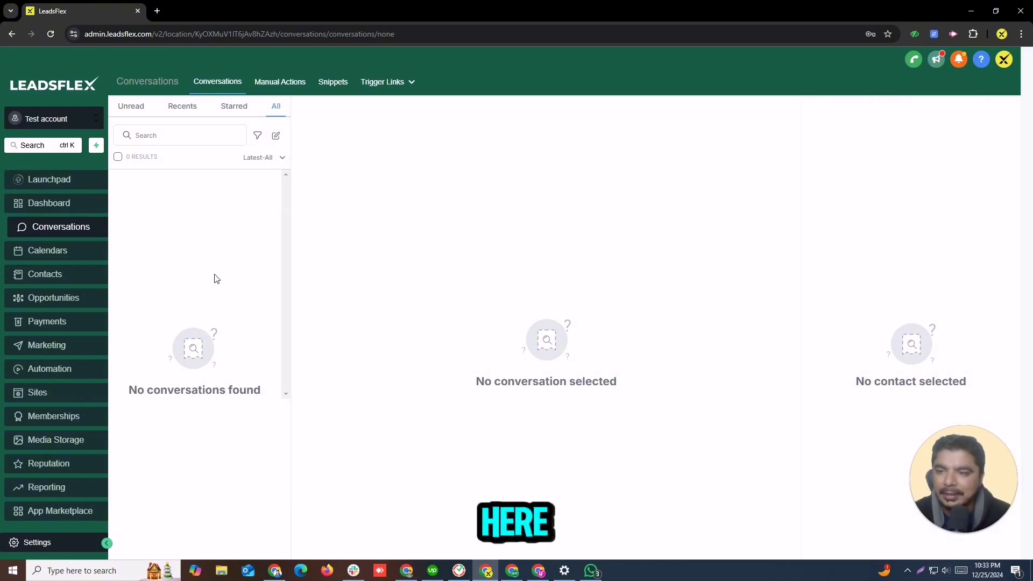
{"action": "left_click", "coordinate": [276, 135]}
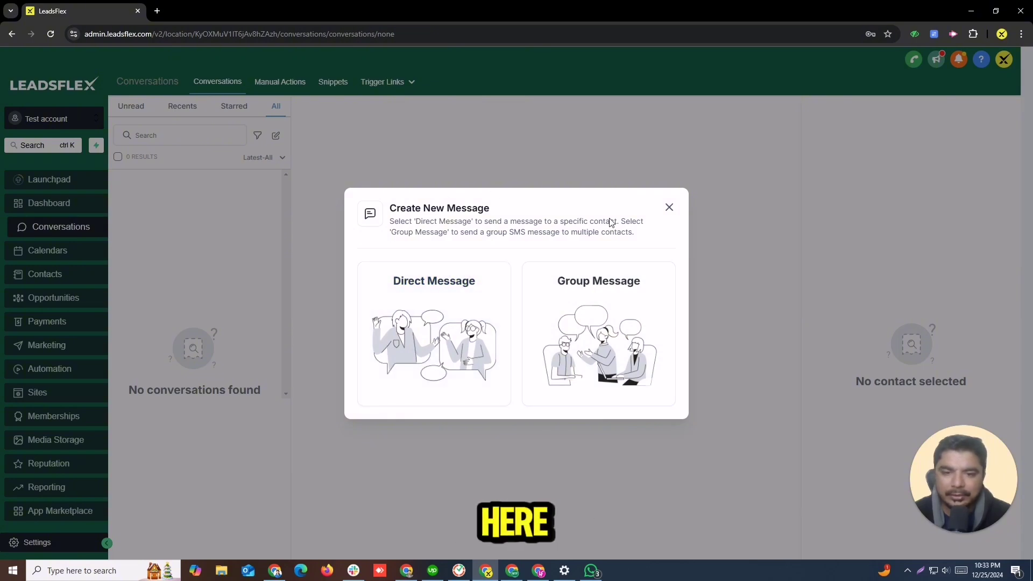
Step: Choose Direct Message and add a new contact, correcting the mistyped first name
{"action": "left_click", "coordinate": [473, 326]}
{"action": "left_click", "coordinate": [463, 321]}
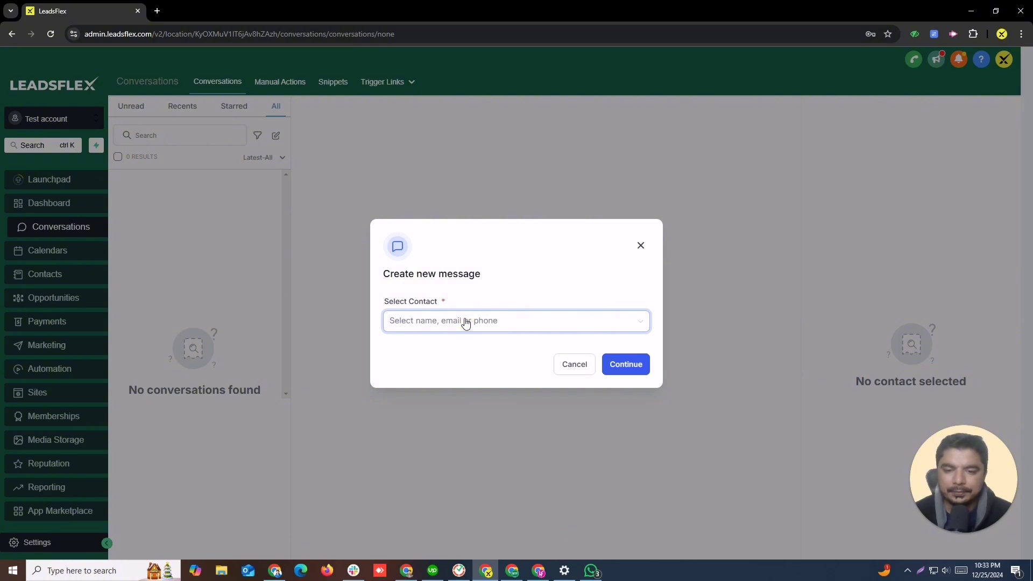
{"action": "type", "text": "c"}
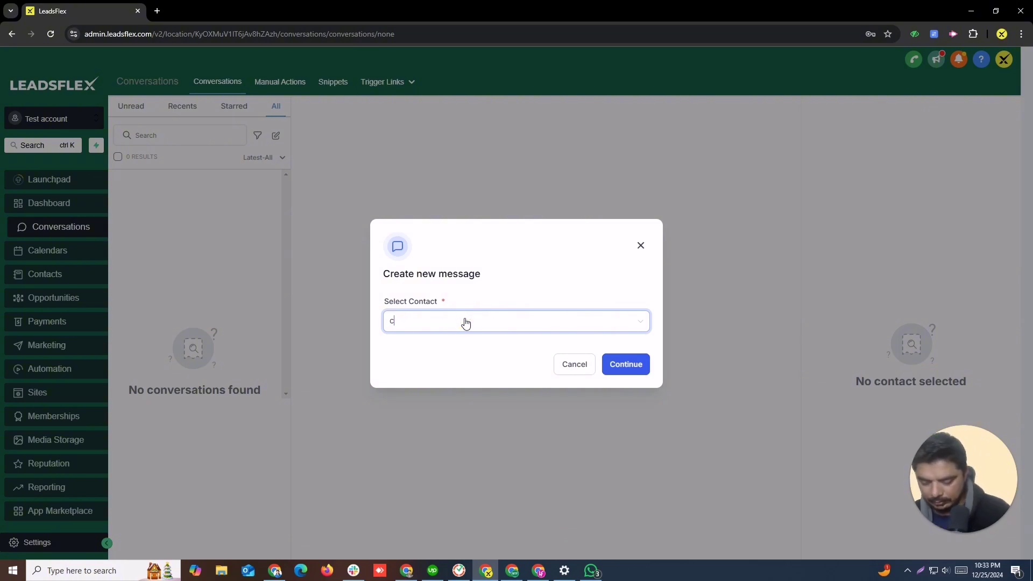
{"action": "type", "text": "3asl"}
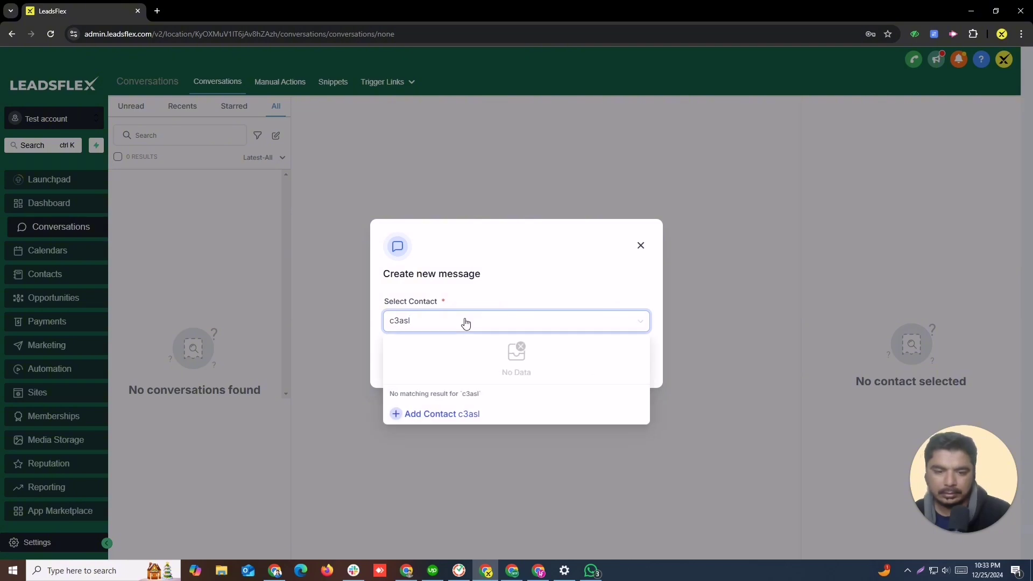
{"action": "left_click", "coordinate": [458, 417]}
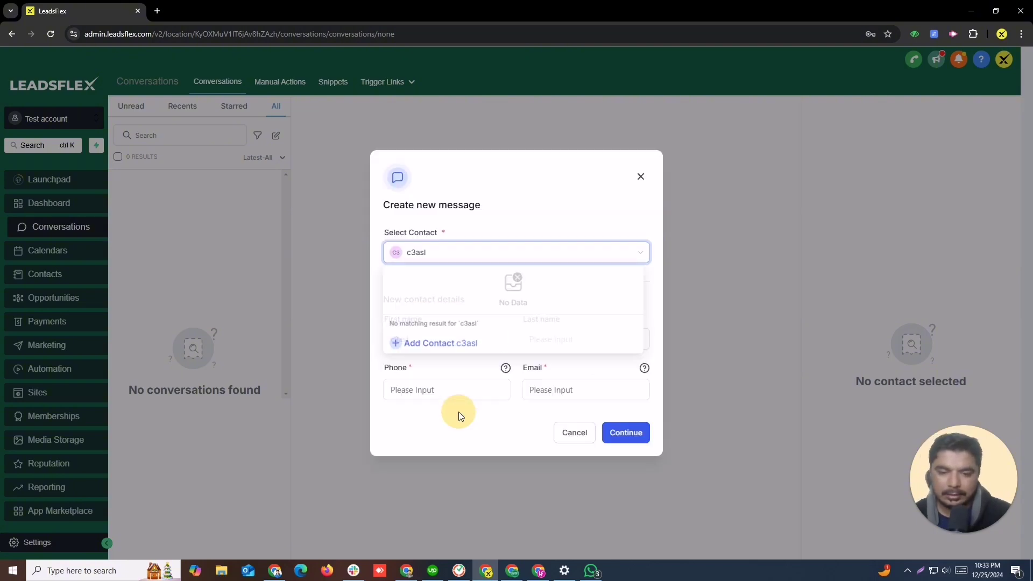
{"action": "left_click", "coordinate": [460, 255]}
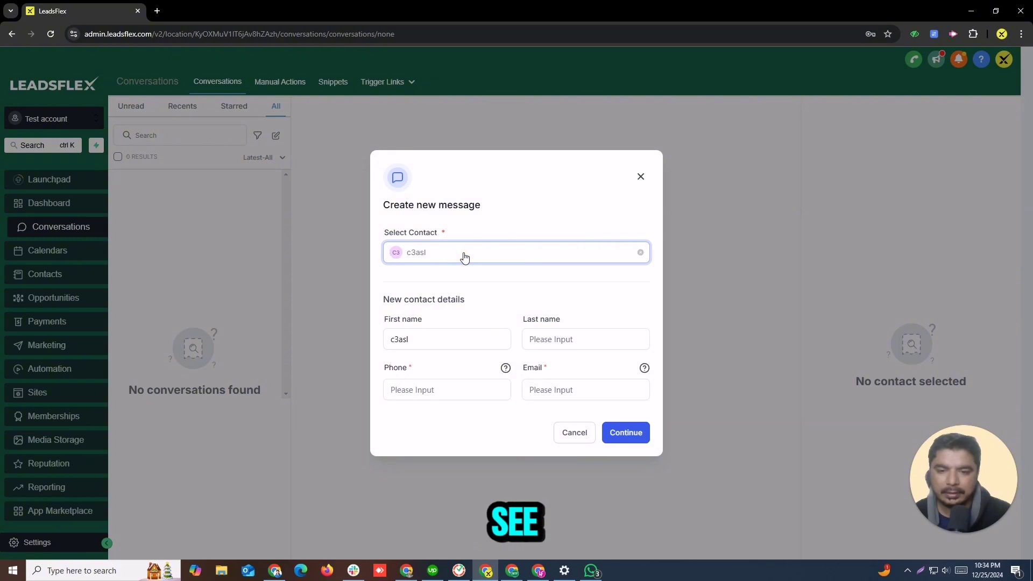
{"action": "left_click_drag", "start_coordinate": [463, 255], "coordinate": [398, 258]}
{"action": "type", "text": "as"}
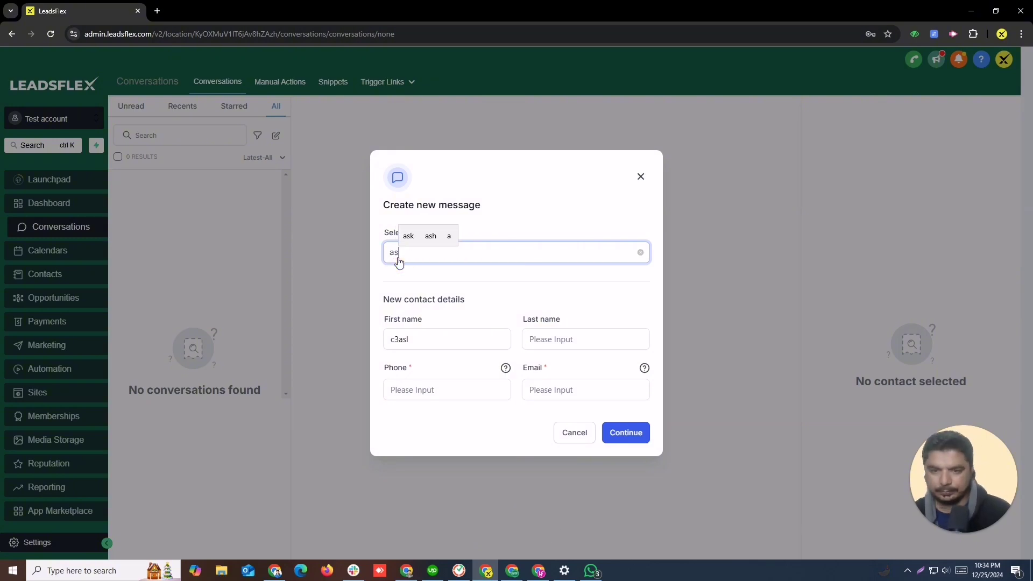
{"action": "type", "text": "lam"}
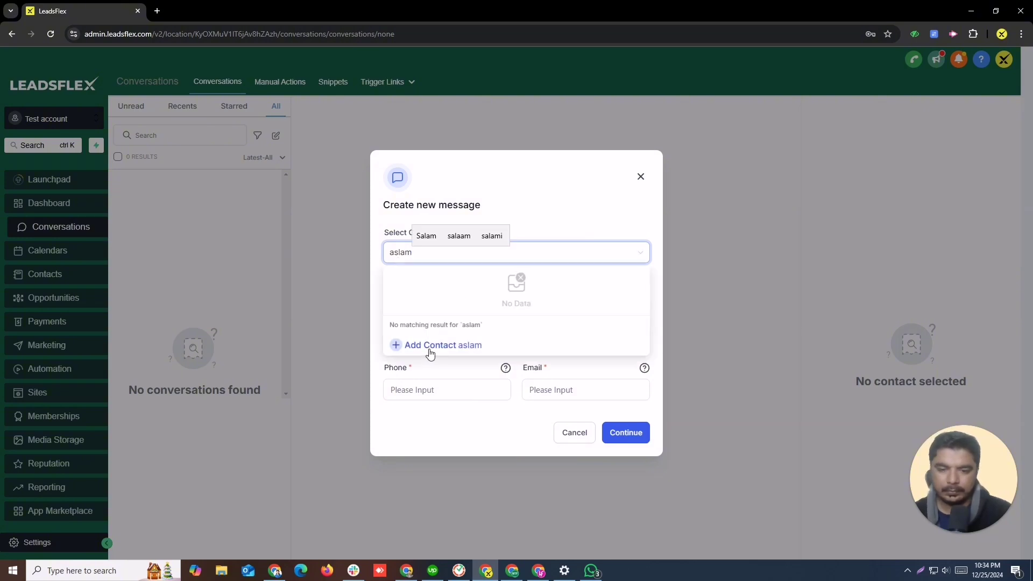
{"action": "left_click", "coordinate": [430, 347]}
{"action": "left_click", "coordinate": [425, 333]}
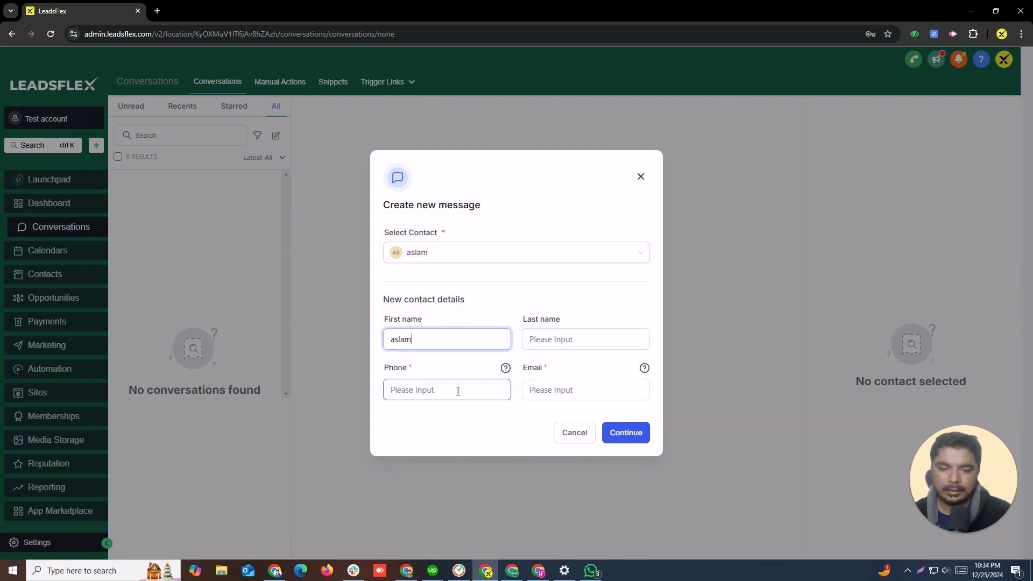
Step: Enter the new contact's email address and phone number
{"action": "left_click", "coordinate": [564, 389]}
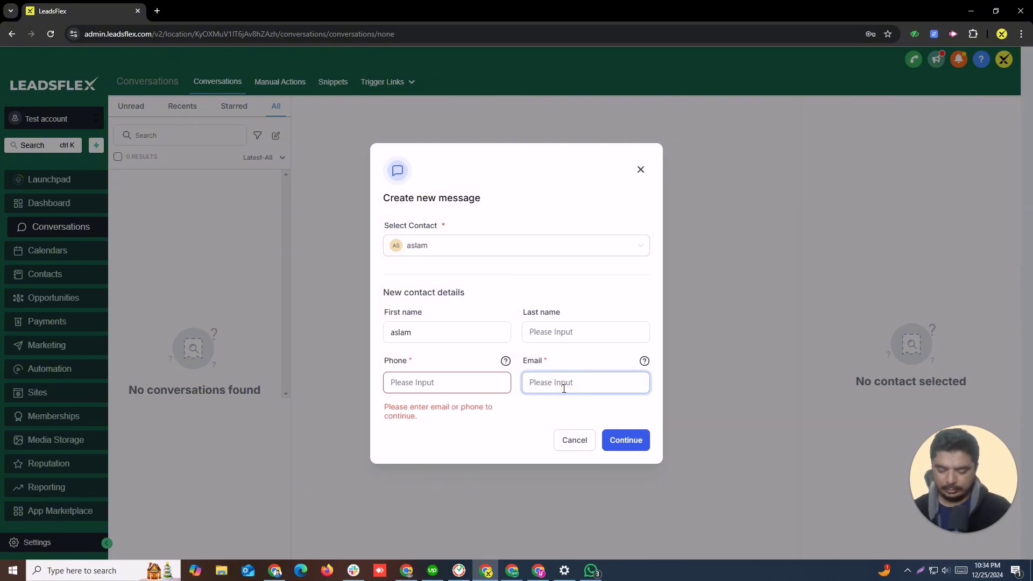
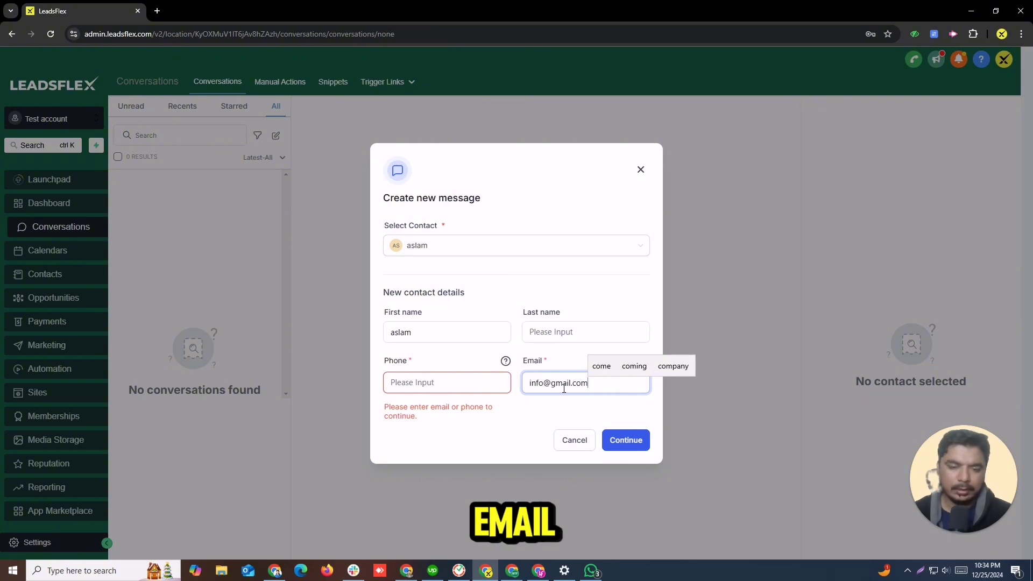
{"action": "left_click", "coordinate": [441, 375]}
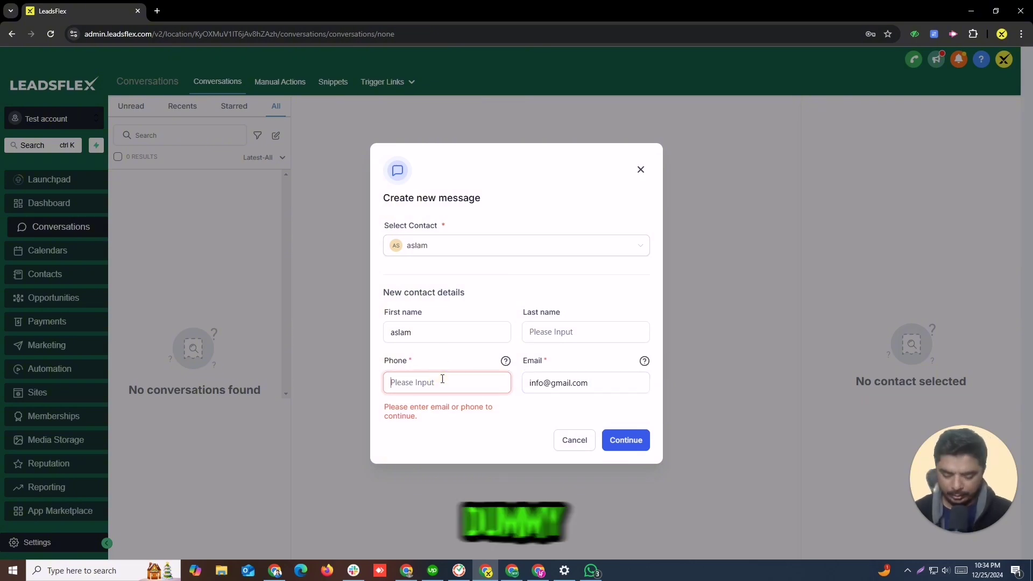
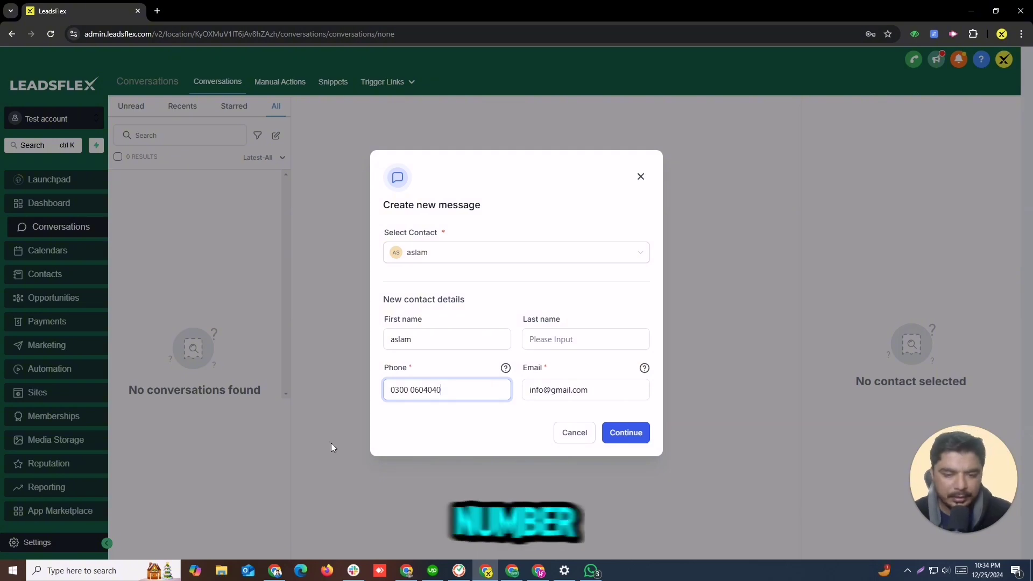
{"action": "left_click", "coordinate": [624, 439]}
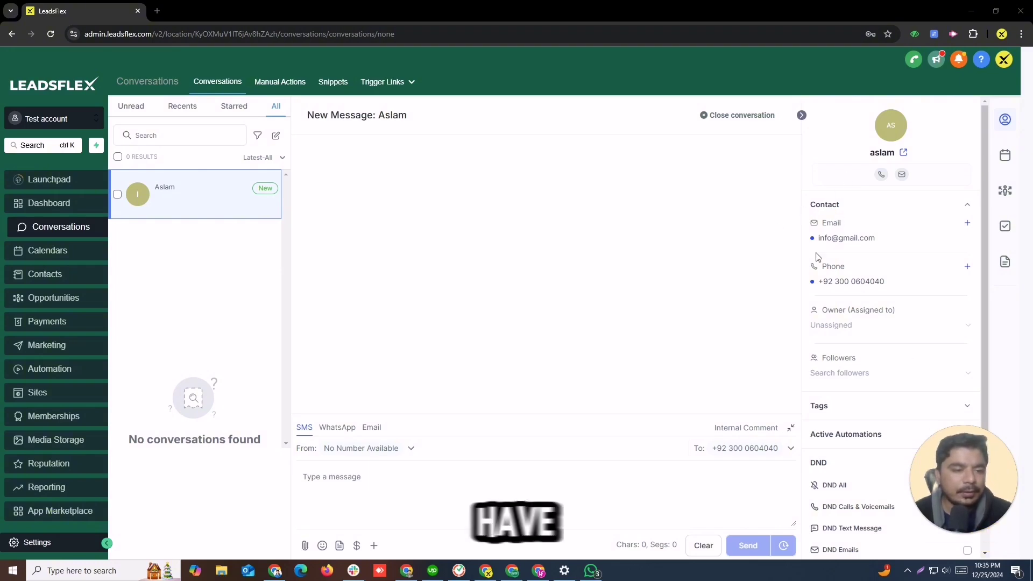
{"action": "left_click", "coordinate": [902, 175]}
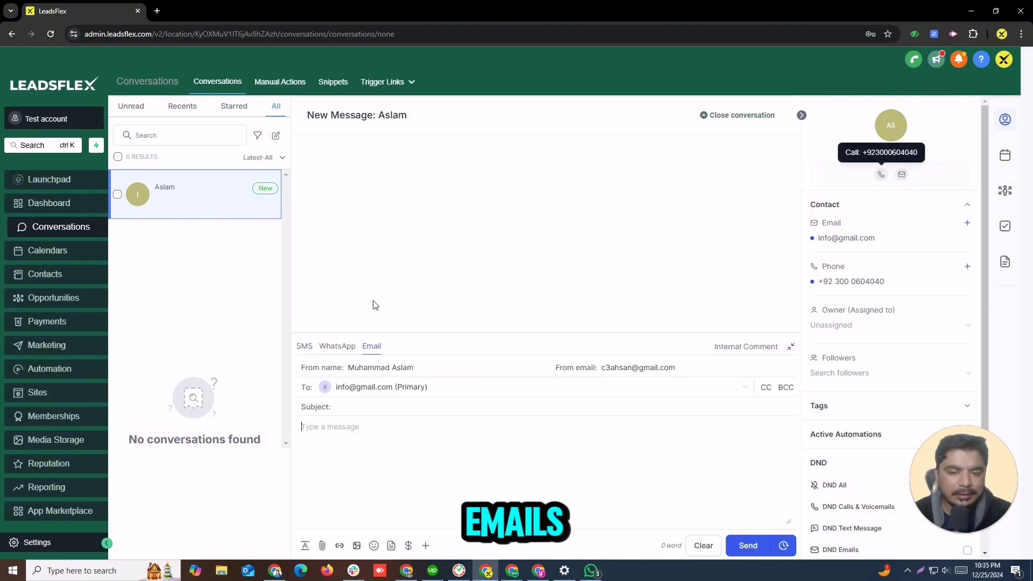
{"action": "left_click", "coordinate": [881, 175]}
{"action": "left_click", "coordinate": [685, 81]}
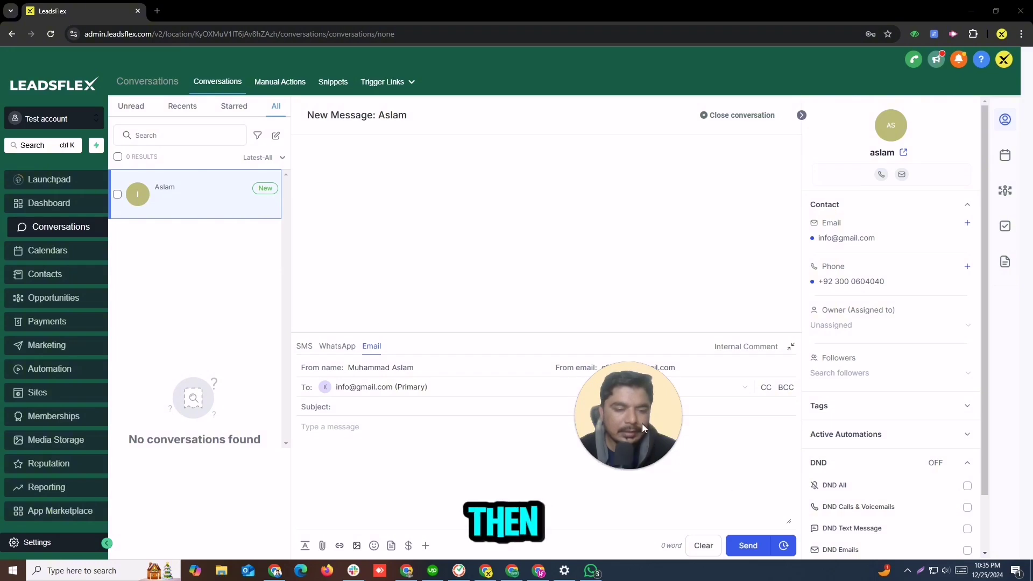
Step: Review the contact's appointments, opportunities, tasks and notes in the right sidebar
{"action": "left_click_drag", "start_coordinate": [648, 427], "coordinate": [908, 421]}
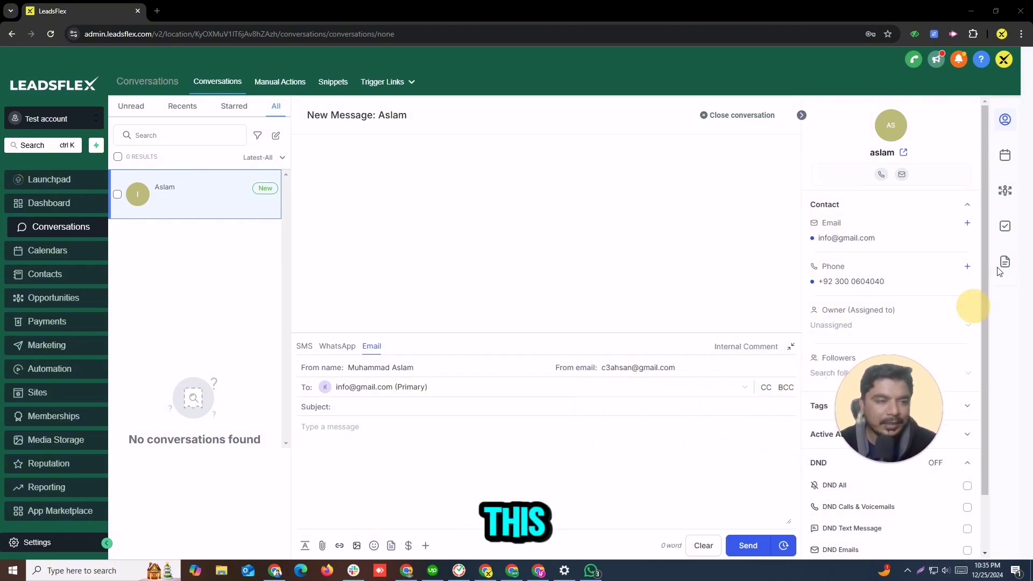
{"action": "left_click", "coordinate": [1004, 157]}
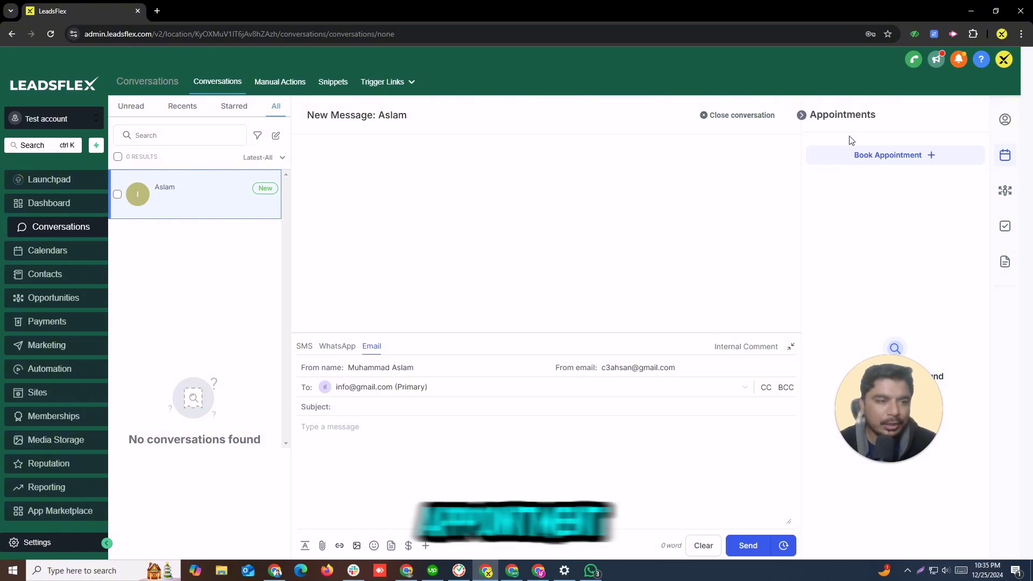
{"action": "left_click", "coordinate": [1004, 192]}
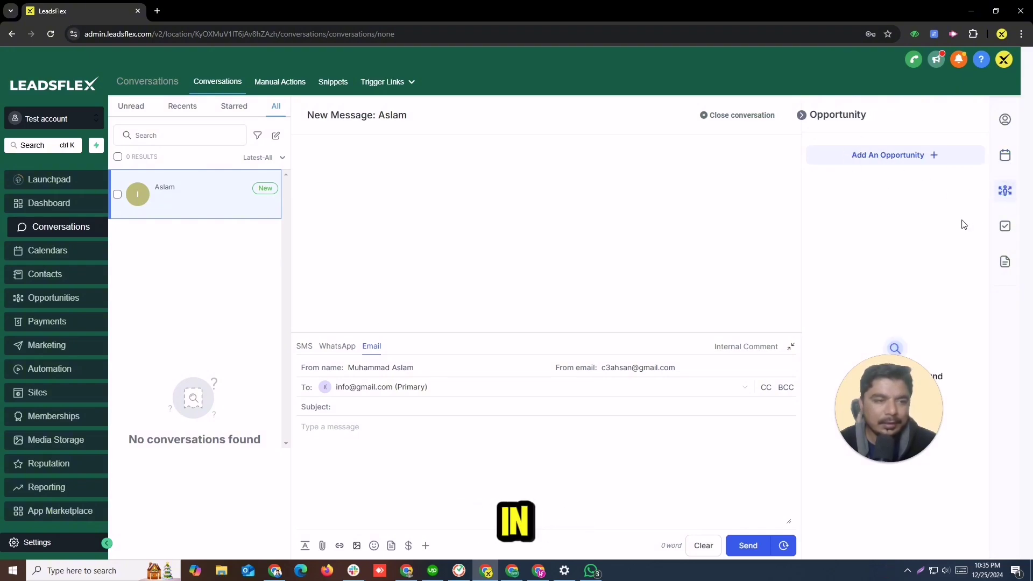
{"action": "left_click", "coordinate": [1004, 226]}
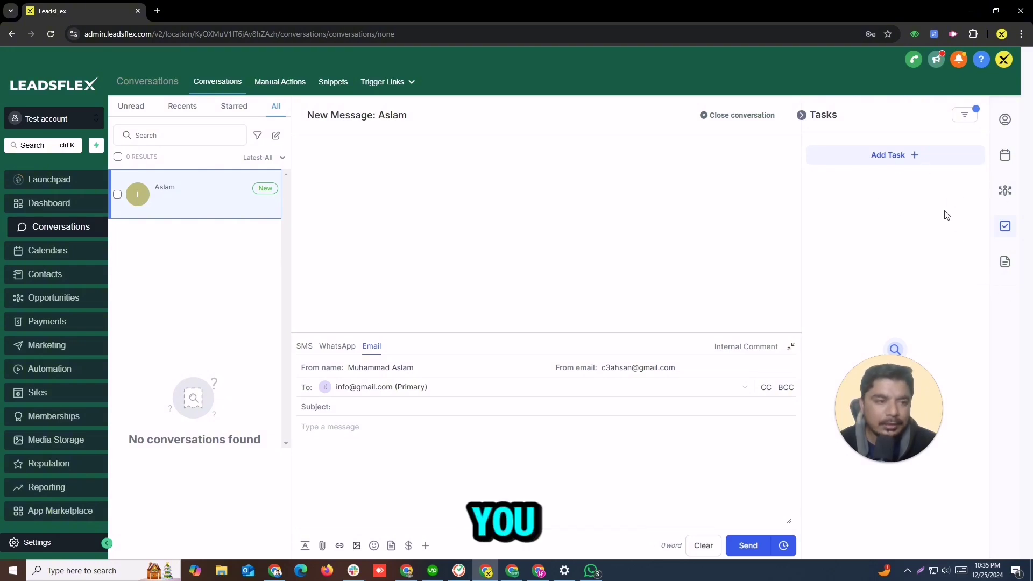
{"action": "left_click", "coordinate": [1005, 262]}
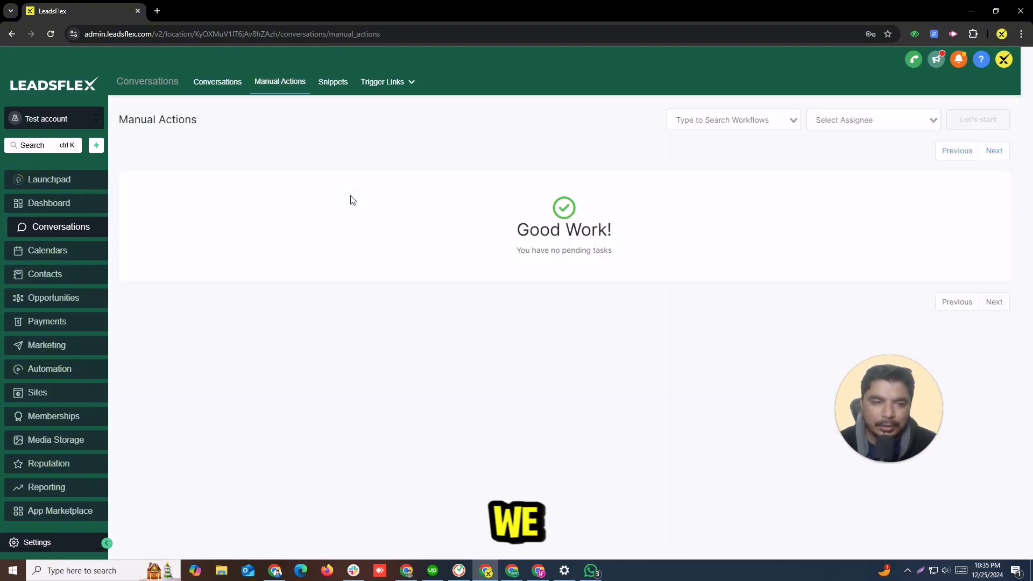
Step: Glance at the workflow filter list without choosing one, then go to Snippets
{"action": "left_click", "coordinate": [748, 119]}
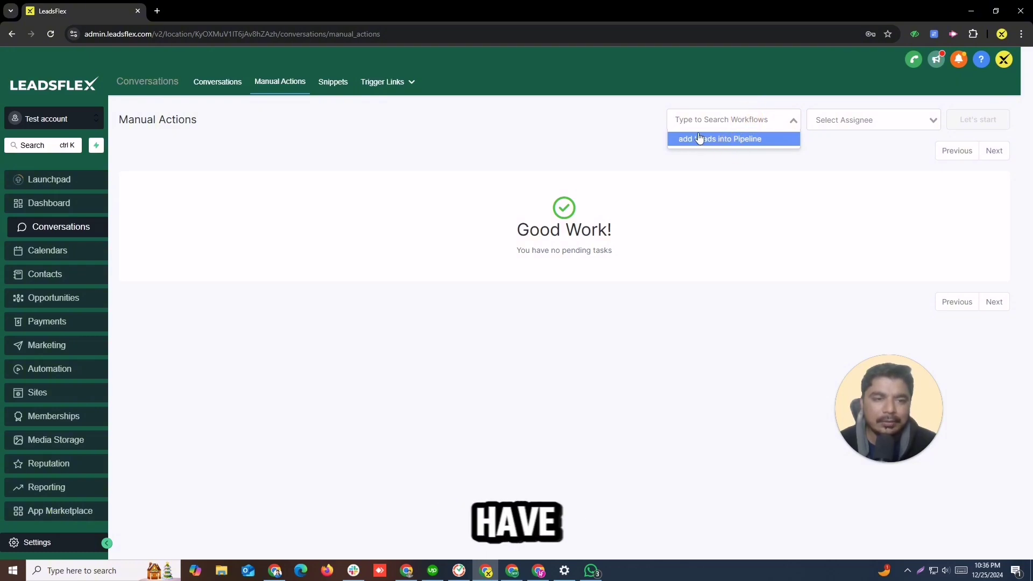
{"action": "left_click", "coordinate": [757, 195]}
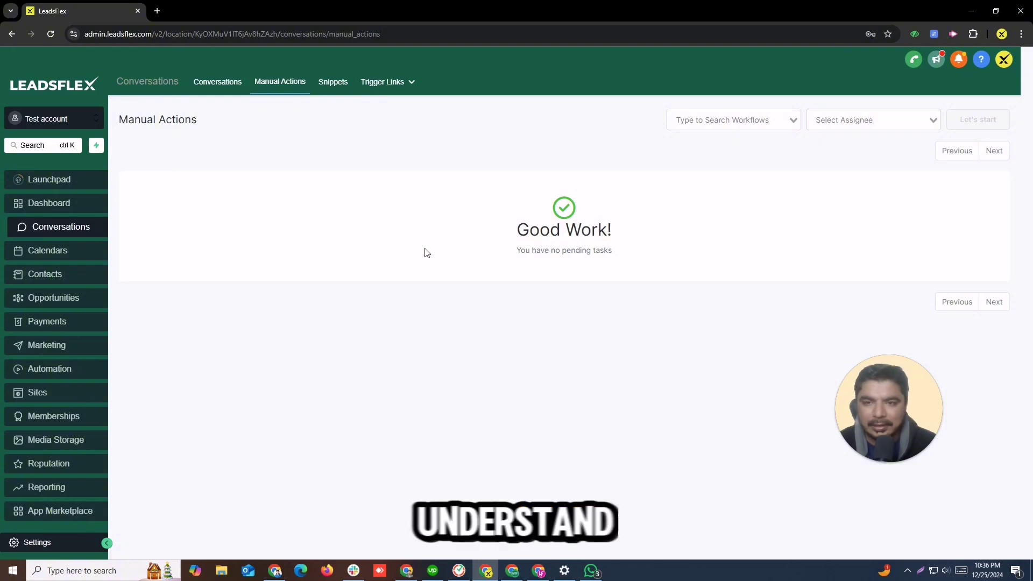
{"action": "left_click", "coordinate": [363, 187]}
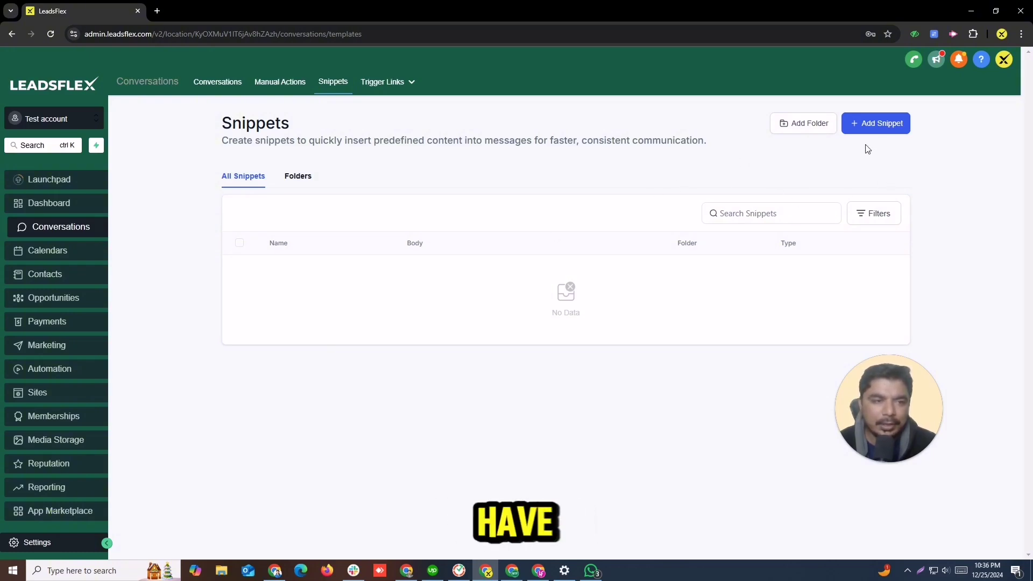
{"action": "left_click", "coordinate": [860, 127]}
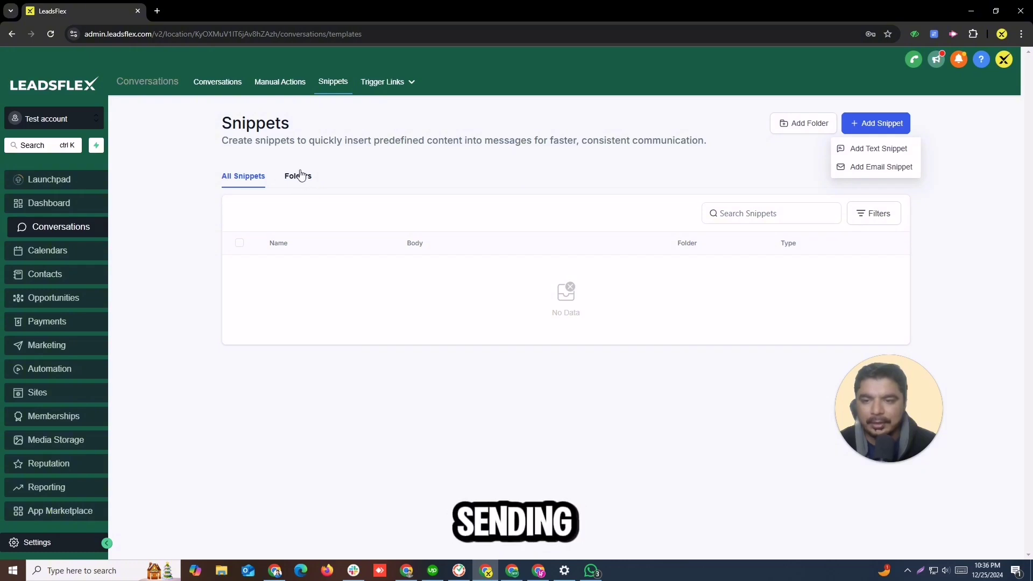
{"action": "left_click", "coordinate": [297, 176]}
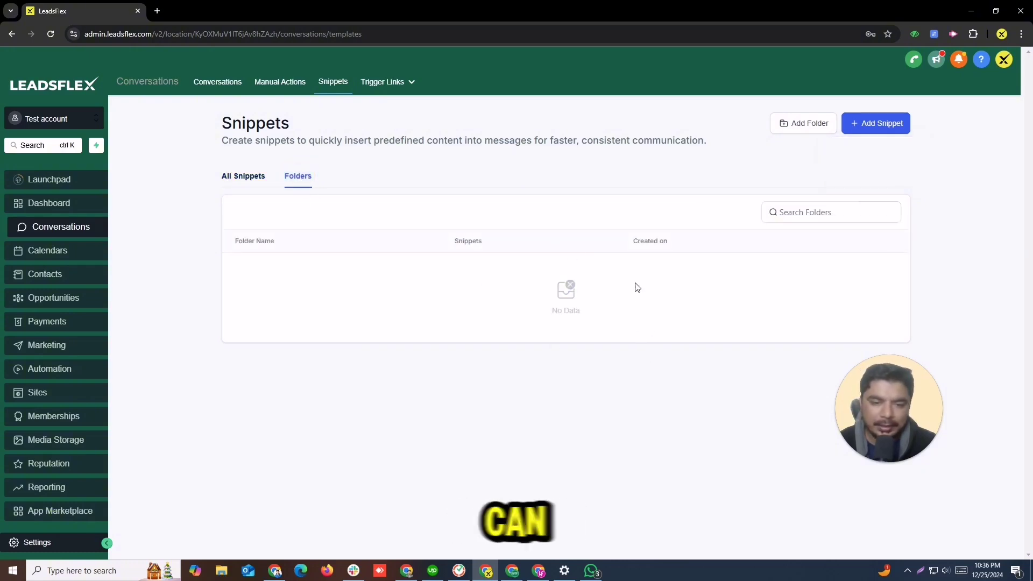
{"action": "left_click", "coordinate": [235, 180]}
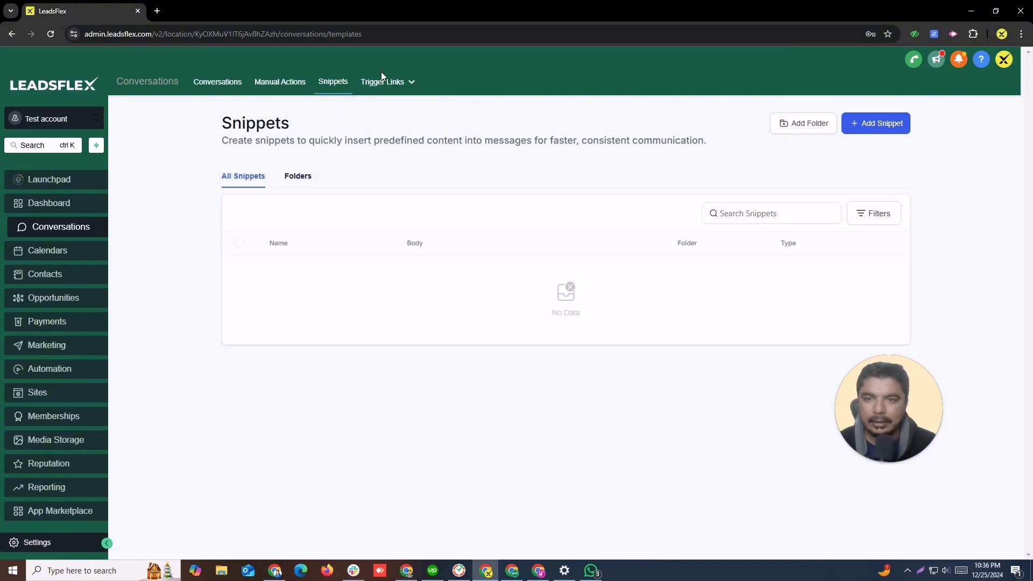
Step: Add a trigger link named 'test' with URL 'lnk.com' and save it
{"action": "mouse_move", "coordinate": [380, 81]}
{"action": "left_click", "coordinate": [387, 105]}
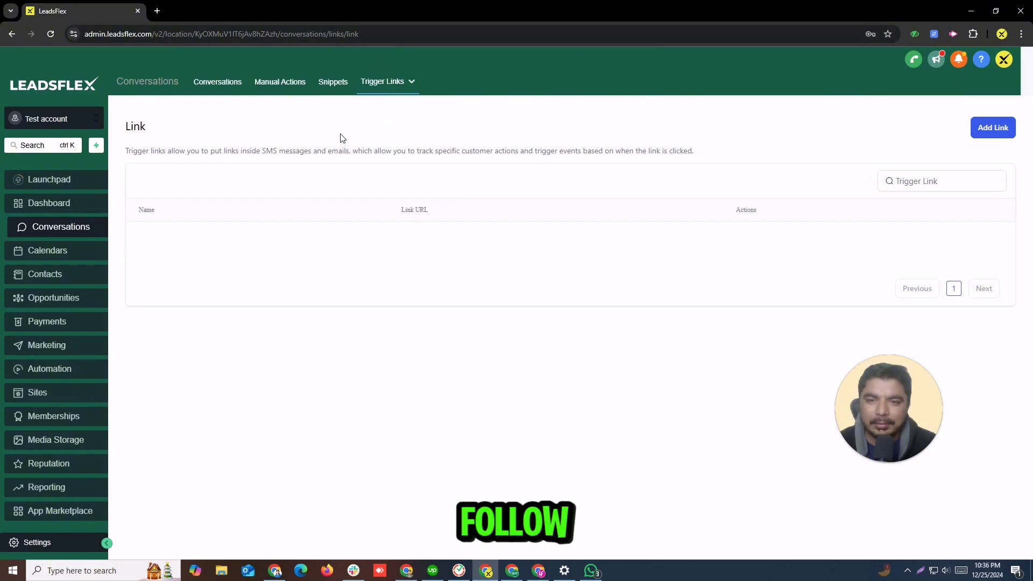
{"action": "mouse_move", "coordinate": [376, 92]}
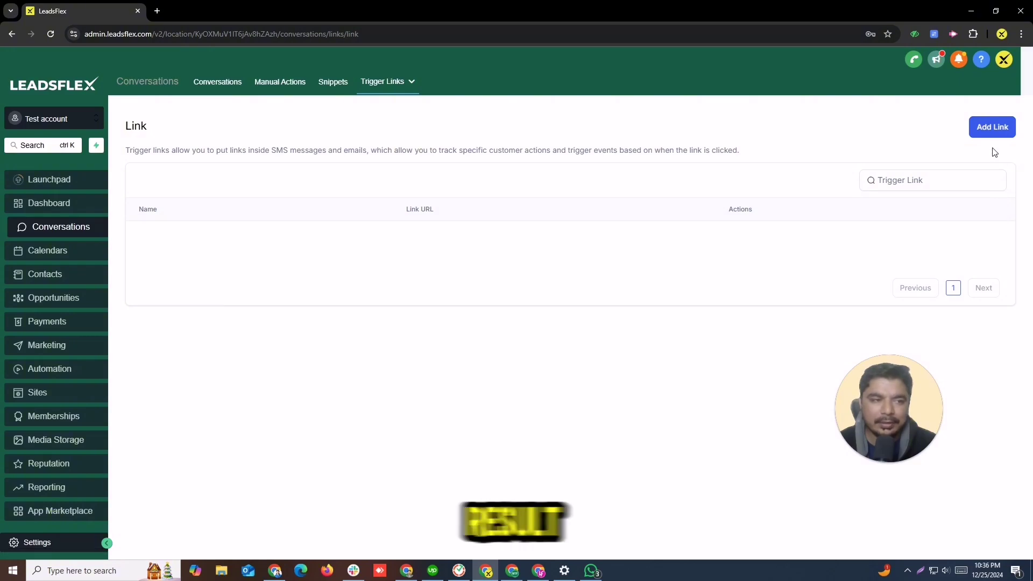
{"action": "left_click", "coordinate": [979, 129]}
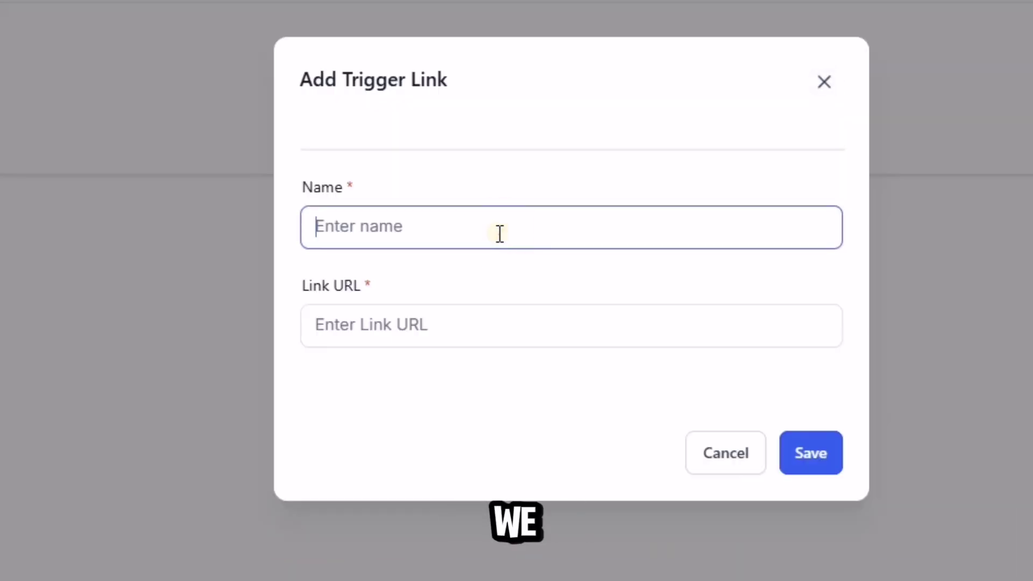
{"action": "type", "text": "test"}
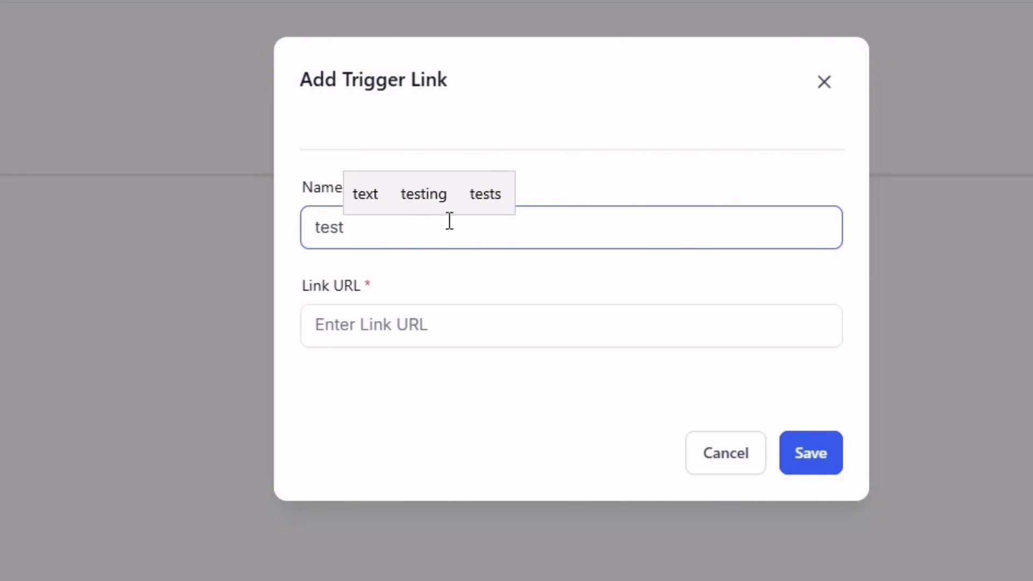
{"action": "left_click", "coordinate": [423, 322]}
{"action": "type", "text": "lnk"}
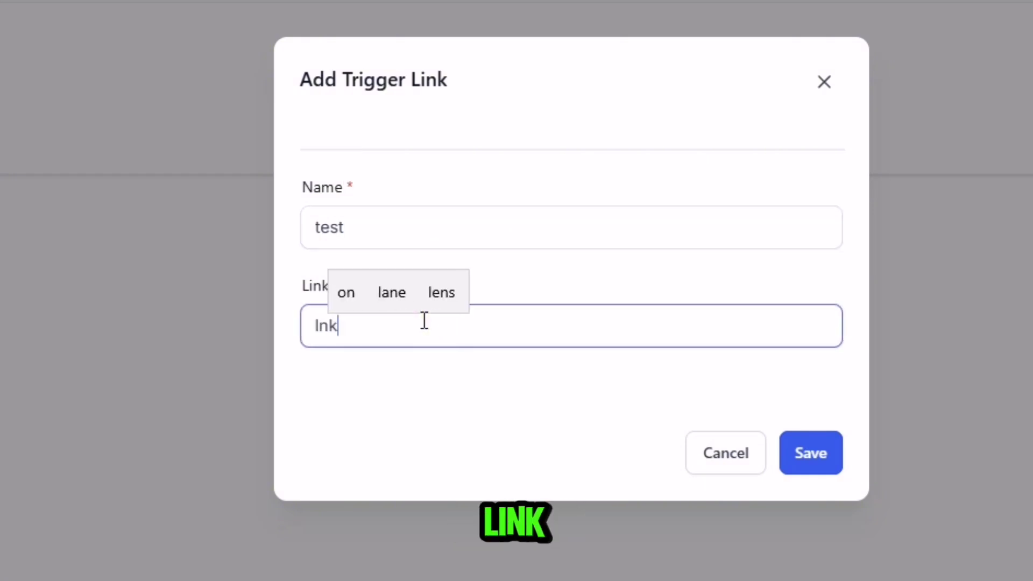
{"action": "type", "text": ".com"}
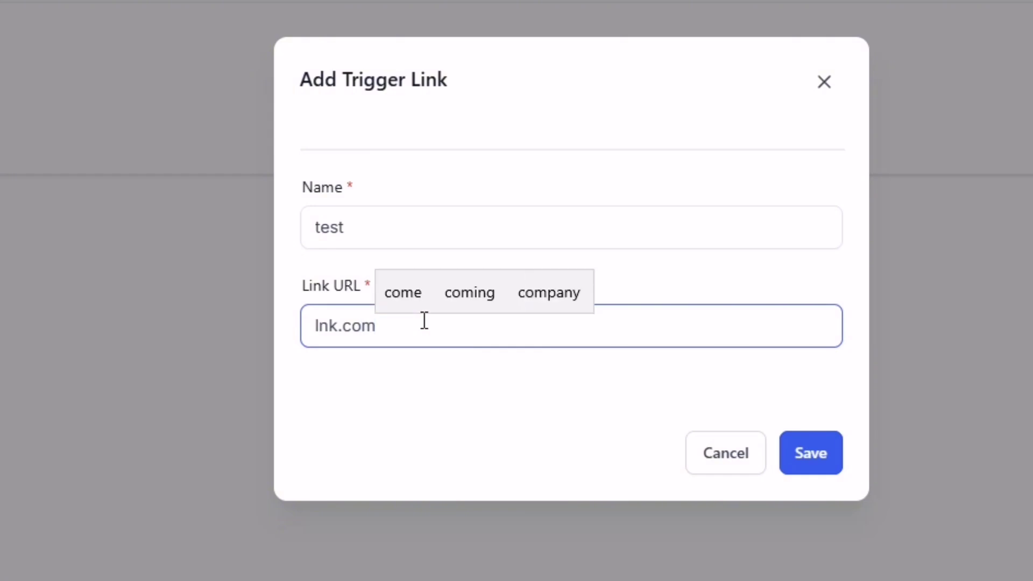
{"action": "left_click", "coordinate": [839, 453]}
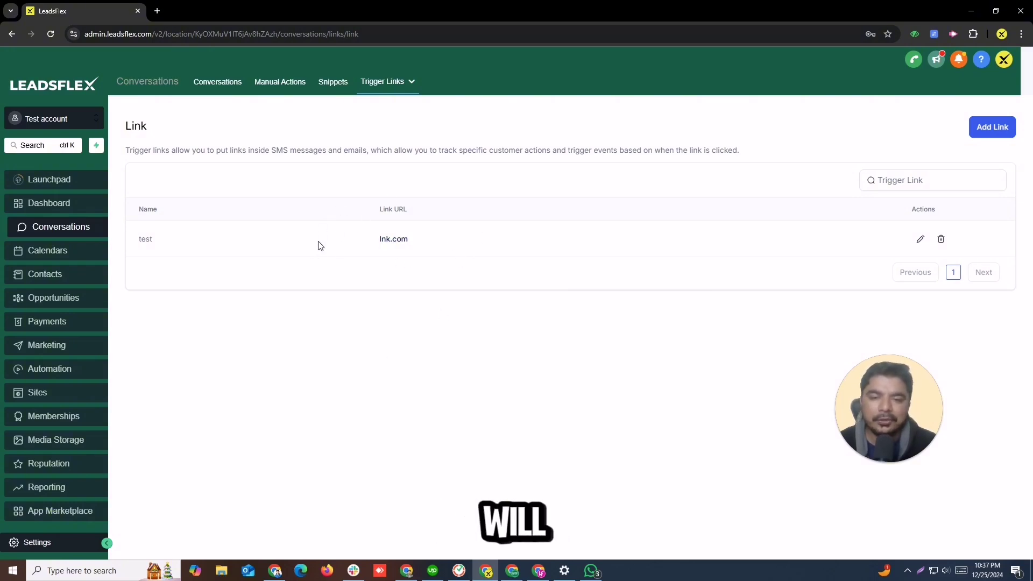
Step: Delete the 'test' trigger link and confirm the deletion
{"action": "left_click", "coordinate": [941, 240]}
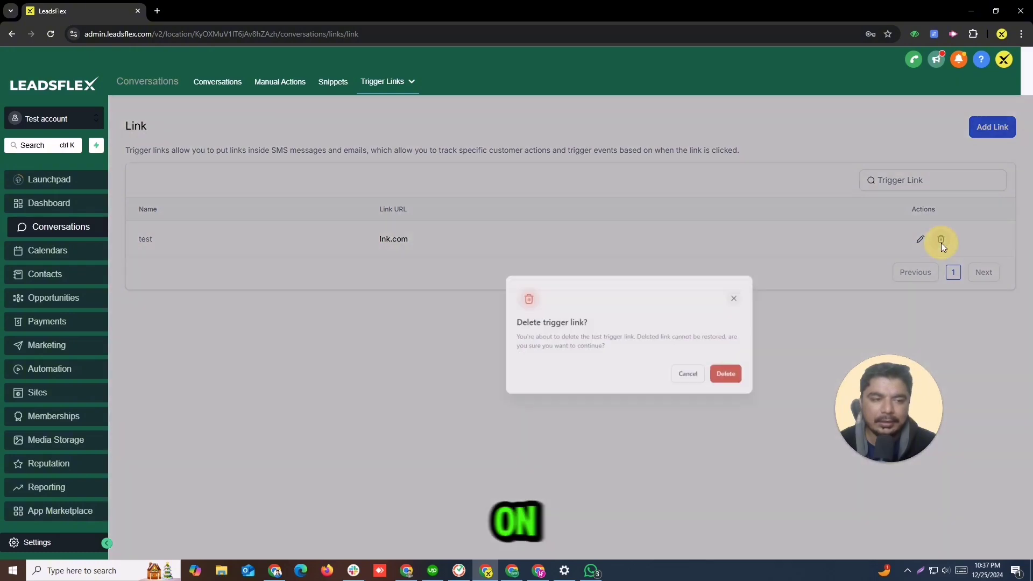
{"action": "left_click", "coordinate": [679, 401]}
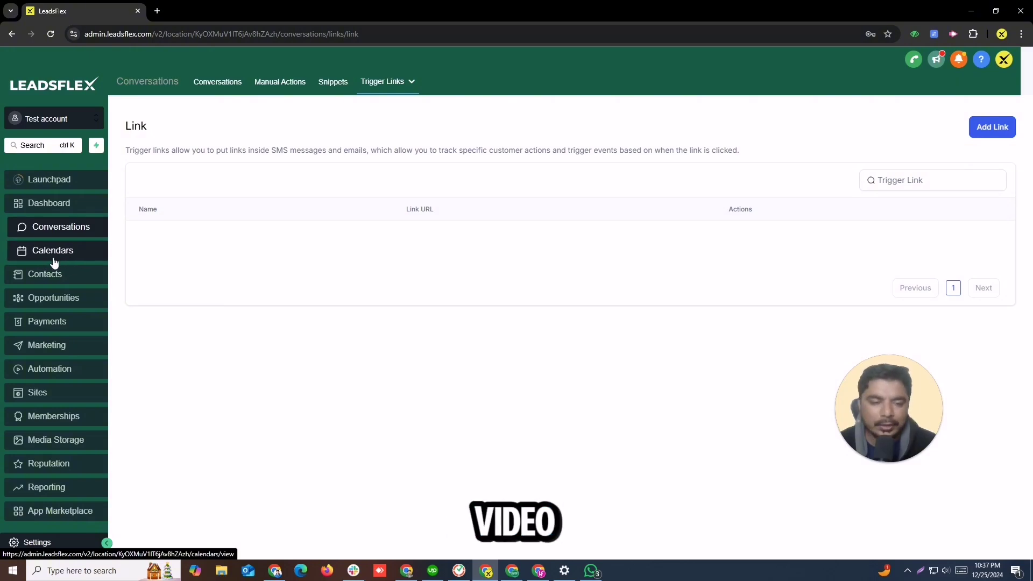
Step: Load leadsflex.com in a fresh Chrome tab beside the LeadsFlex account tab
{"action": "left_click", "coordinate": [157, 11]}
{"action": "left_click", "coordinate": [162, 28]}
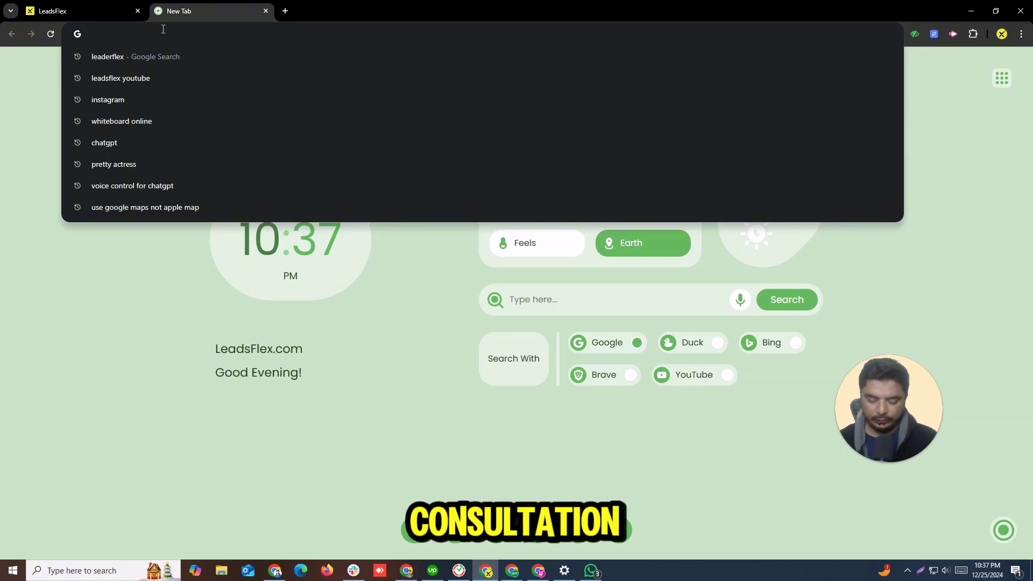
{"action": "type", "text": "lead"}
{"action": "key", "text": "Return"}
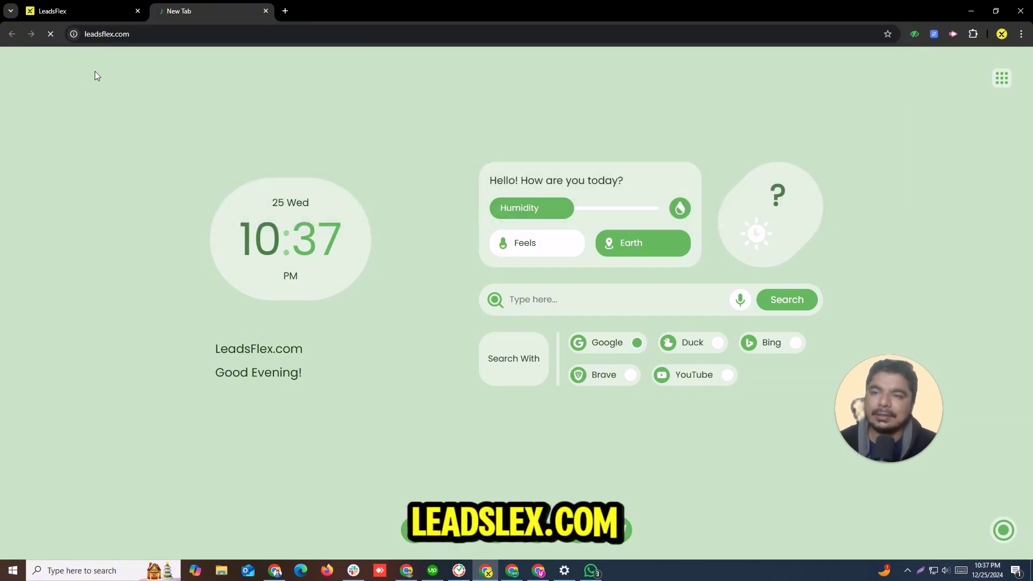